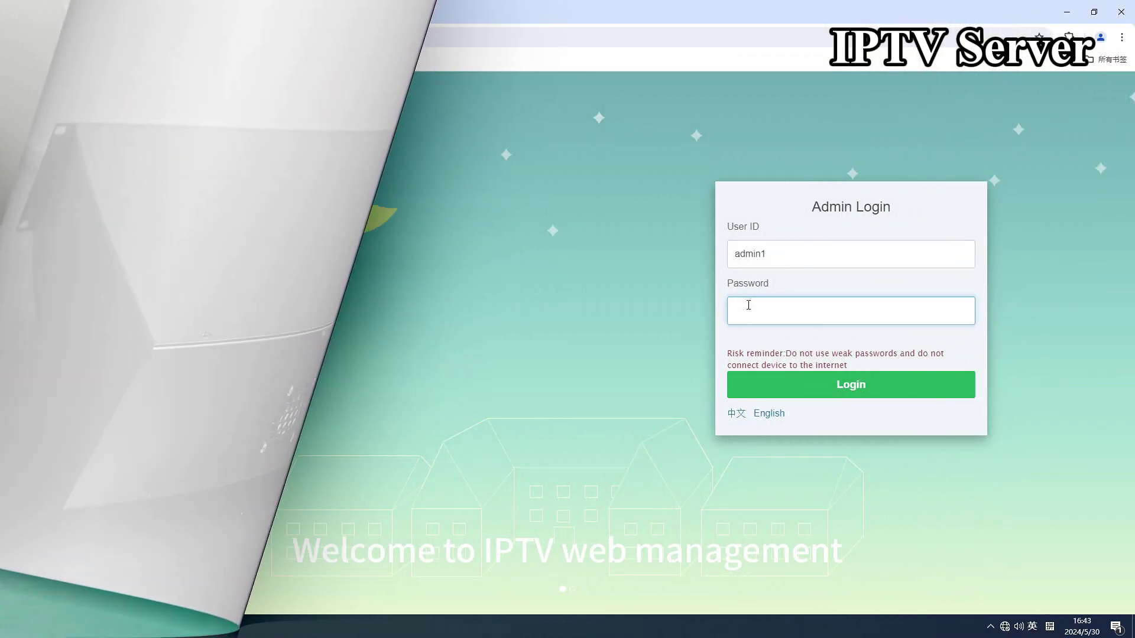
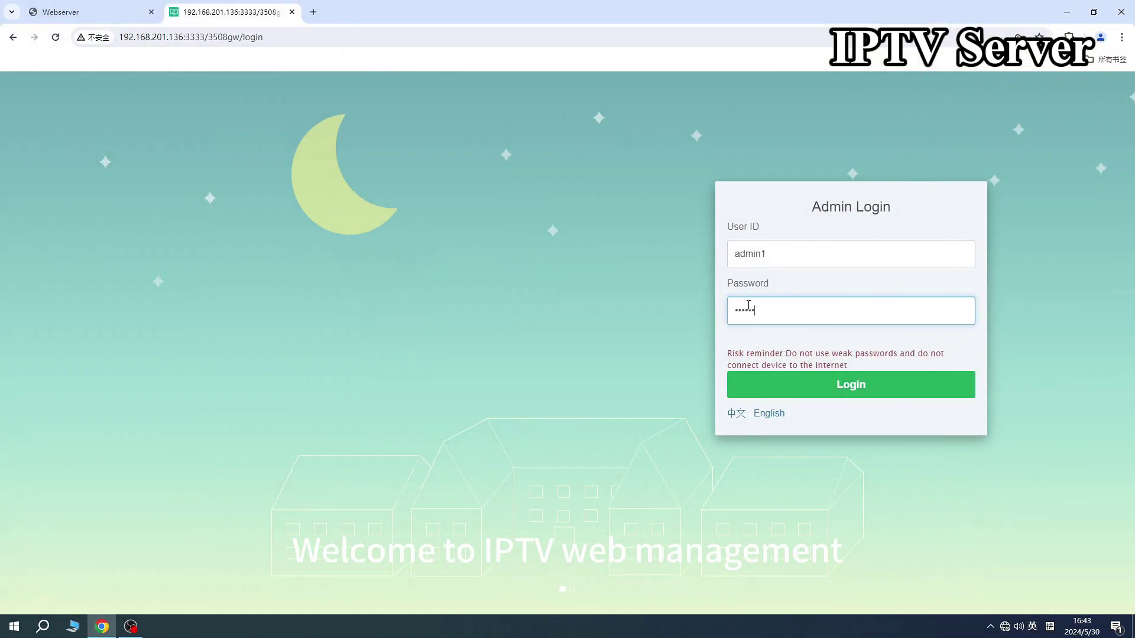
# Step: Enter the administrator password and log in to reach the NIC Management page
pyautogui.click(778, 392)
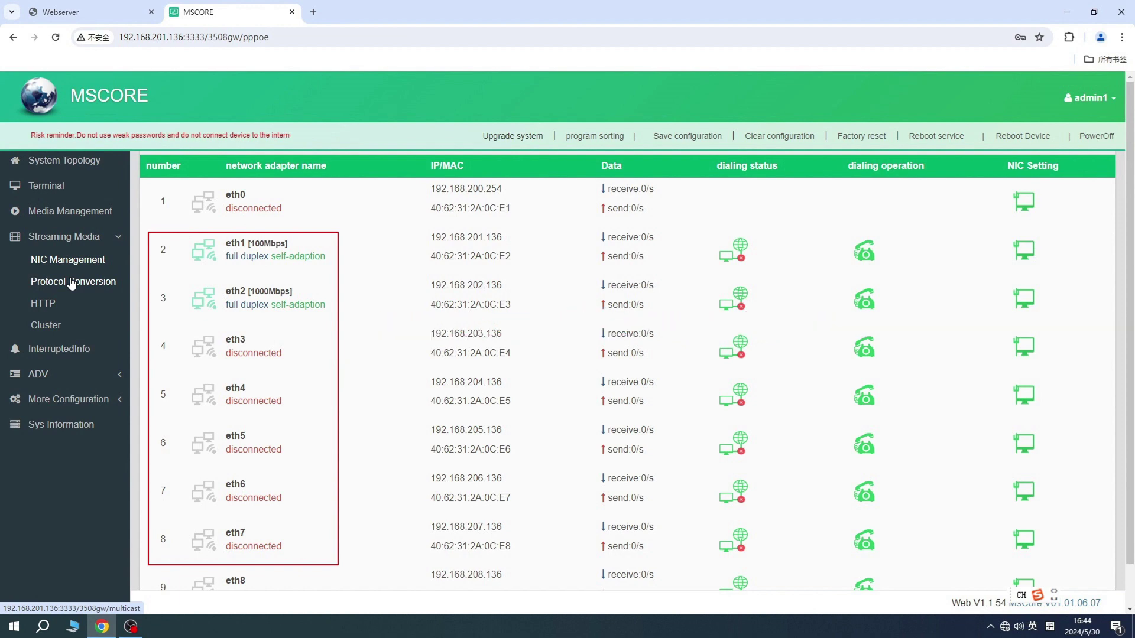
pyautogui.scroll(-1, 626, 354)
pyautogui.click(1026, 254)
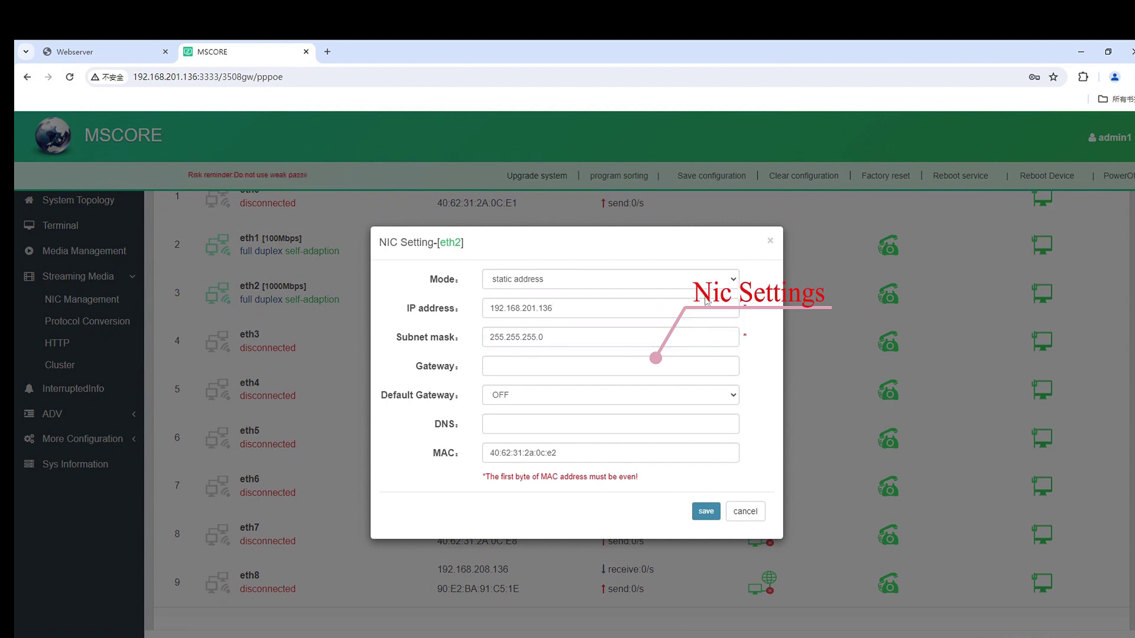
pyautogui.click(560, 309)
pyautogui.click(550, 337)
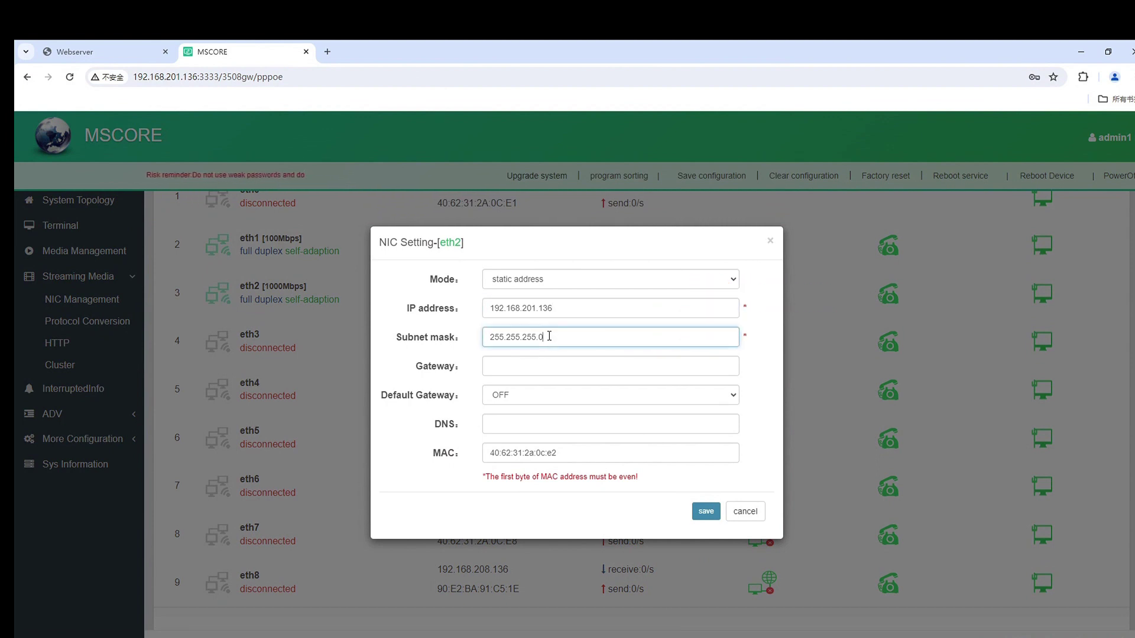
pyautogui.click(570, 284)
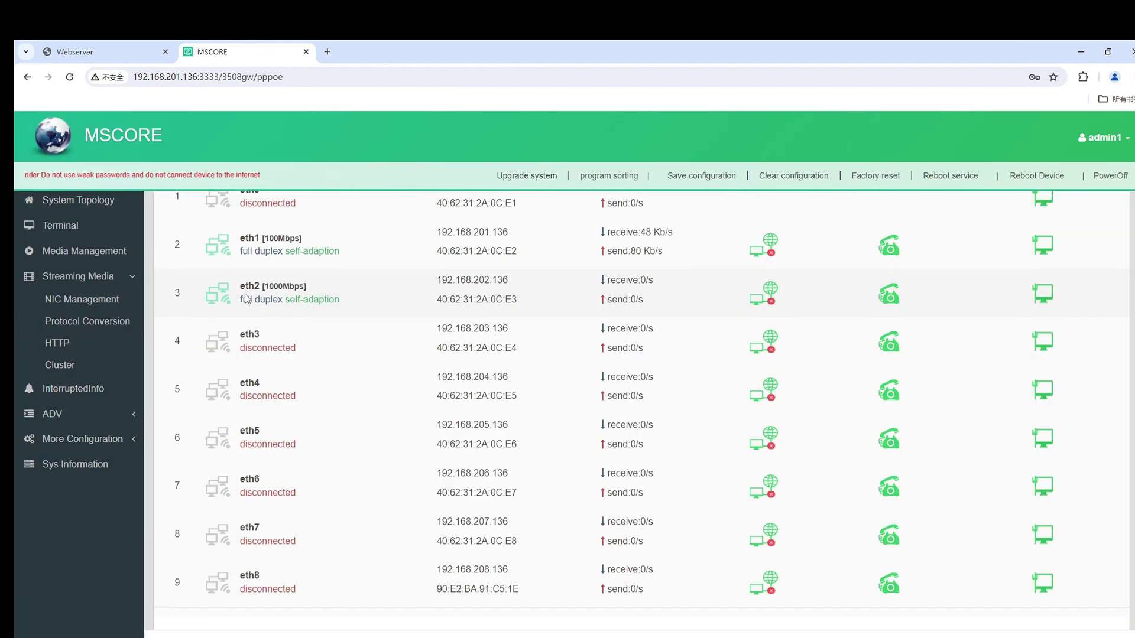
pyautogui.click(1050, 295)
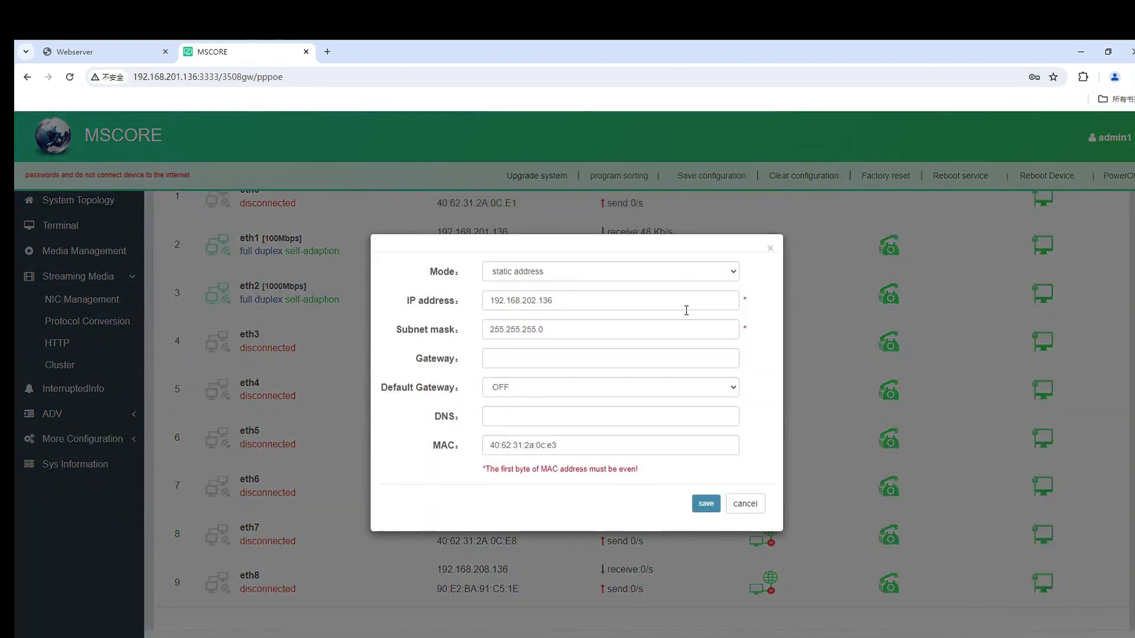
pyautogui.click(745, 504)
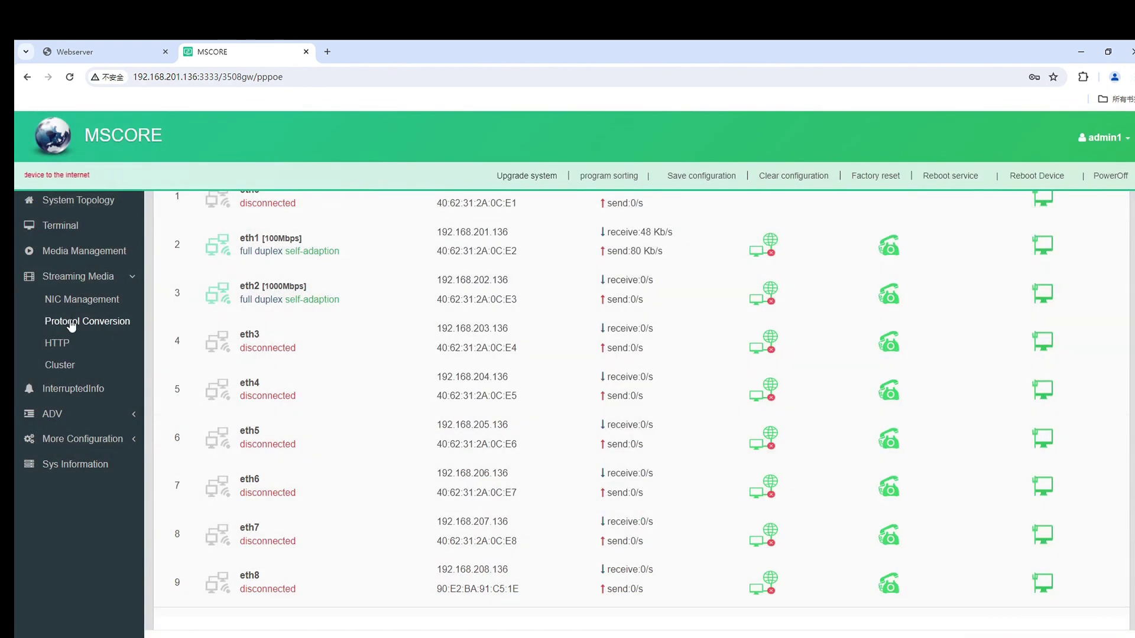
# Step: Start a new Protocol Conversion program named CCTV2, normal type, Anti-jitter and CC monitor disabled
pyautogui.click(72, 322)
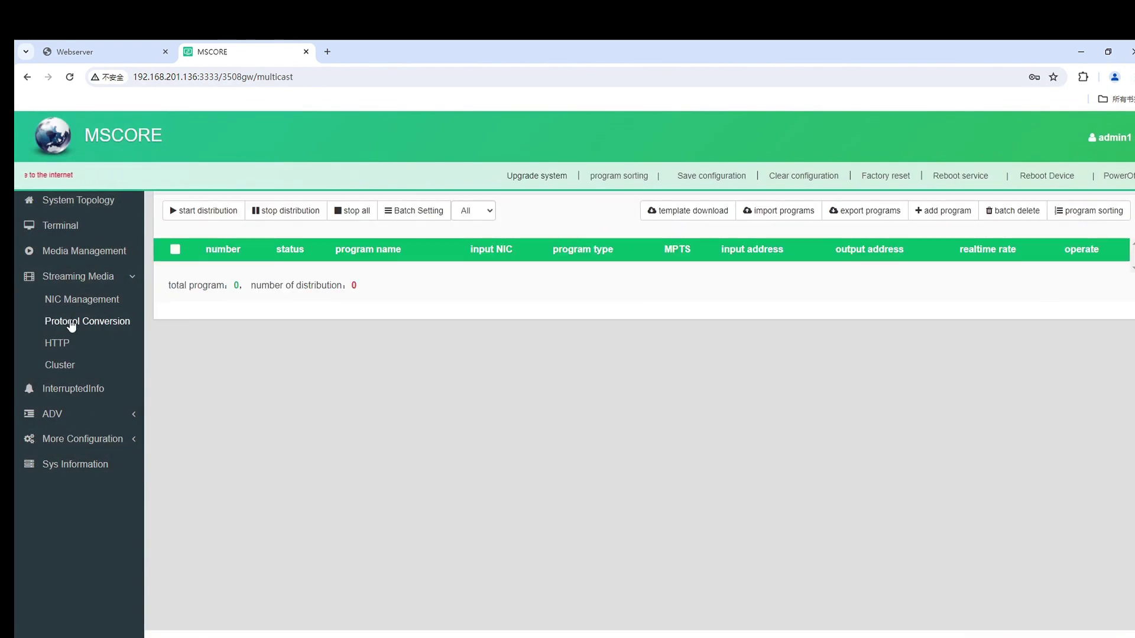
pyautogui.click(946, 211)
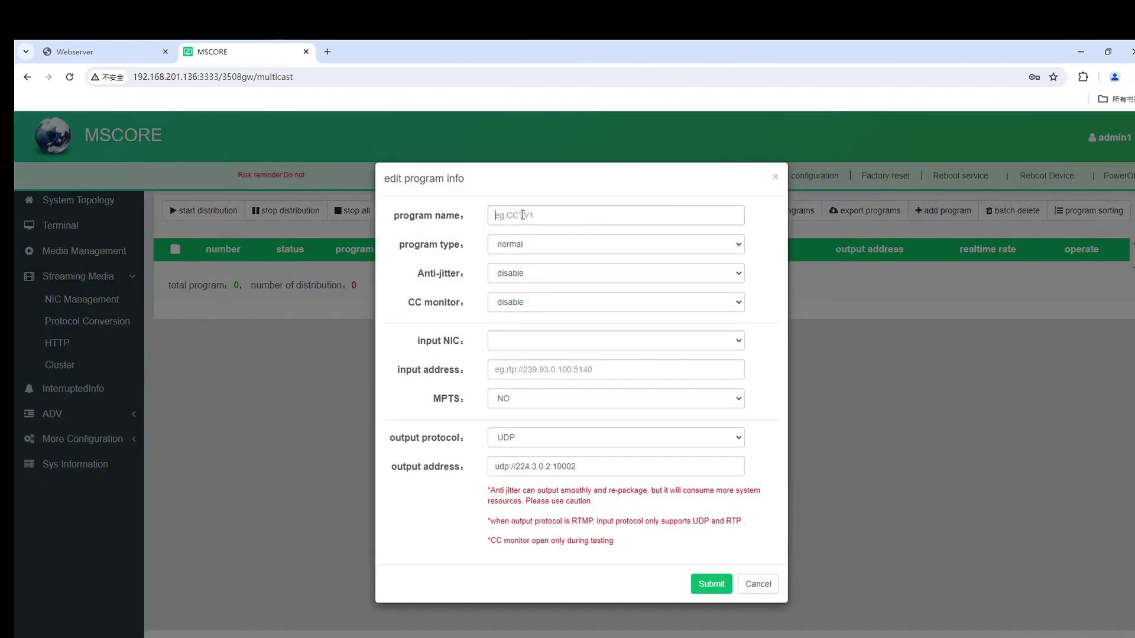
pyautogui.click(523, 216)
pyautogui.write('CCTV2')
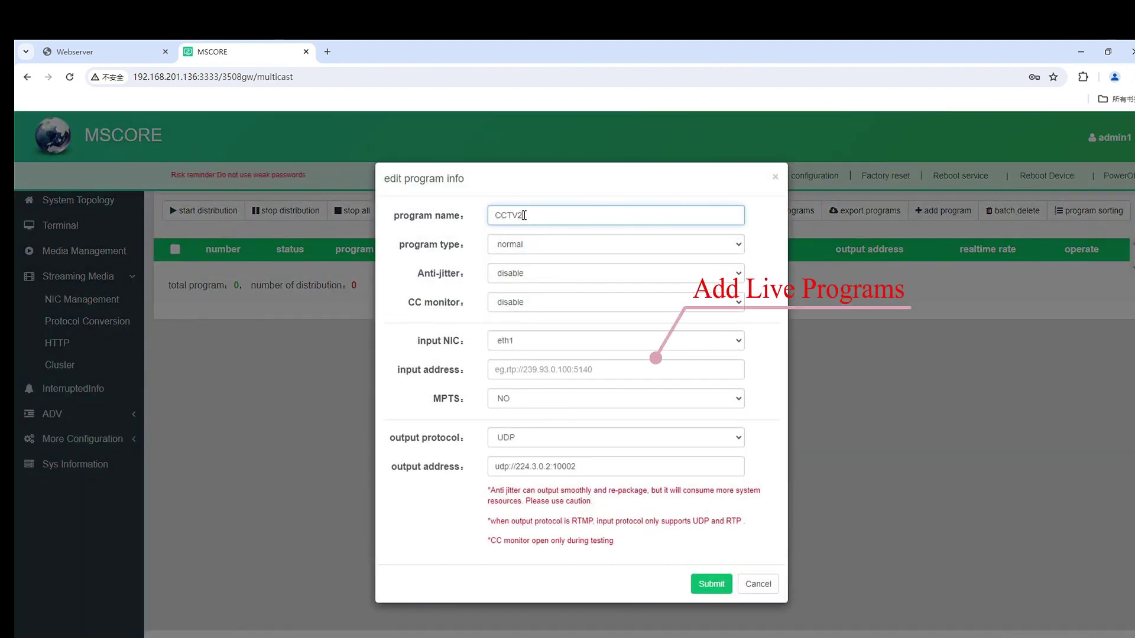
pyautogui.click(533, 245)
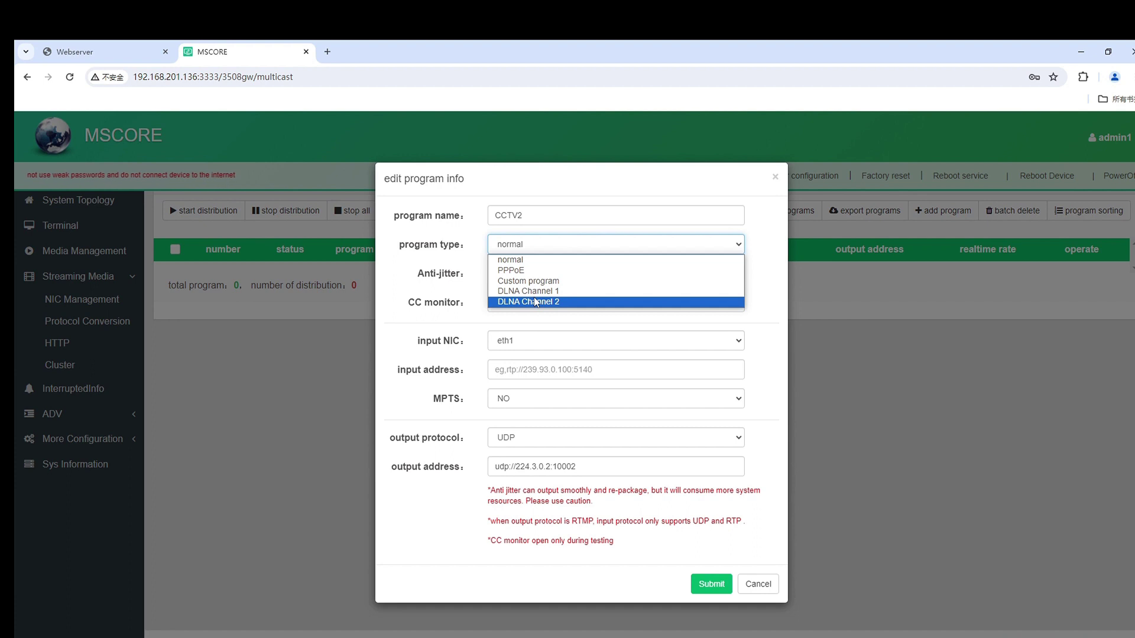
pyautogui.click(463, 318)
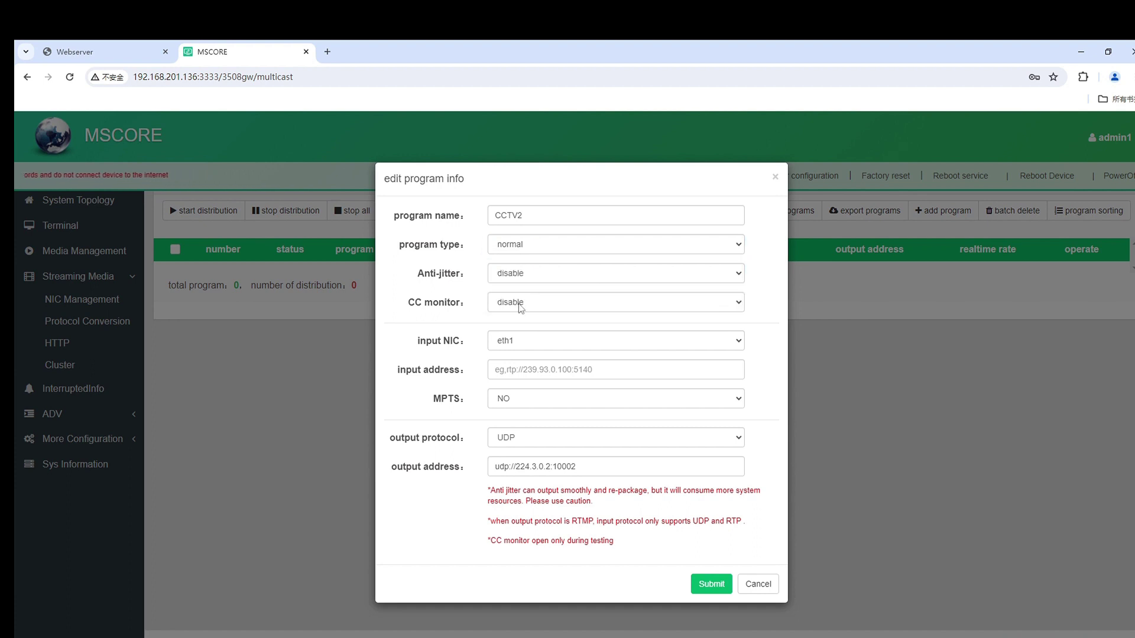
pyautogui.click(525, 276)
pyautogui.click(528, 280)
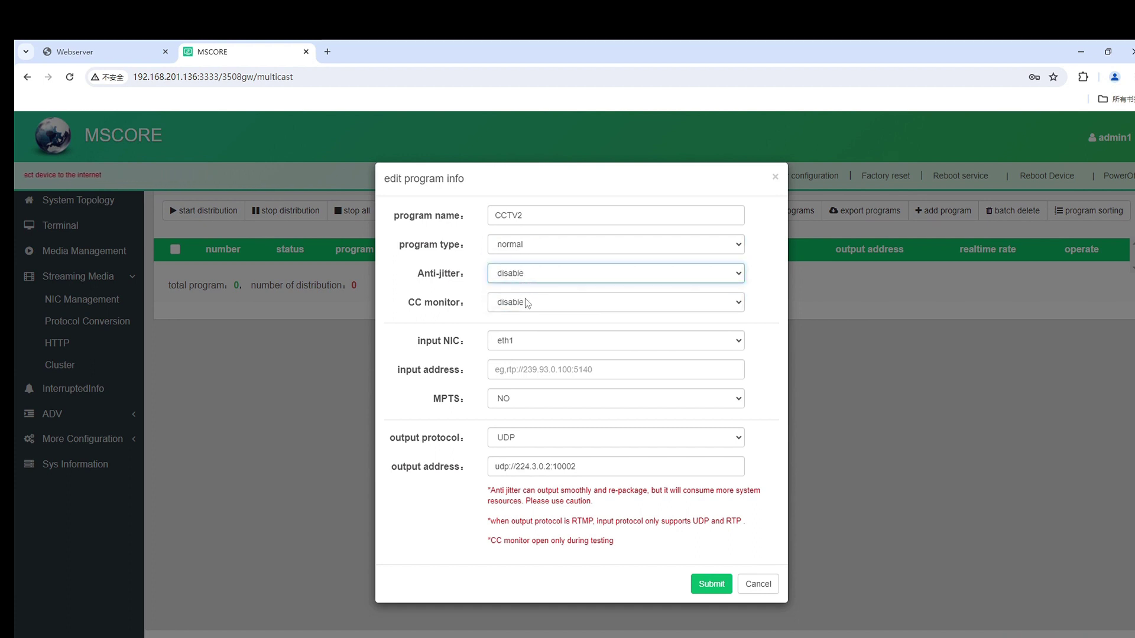
pyautogui.click(527, 303)
pyautogui.click(527, 303)
# Step: Set CCTV2's input NIC to eth2 and input address to udp://224.2.2.2:3000
pyautogui.click(523, 342)
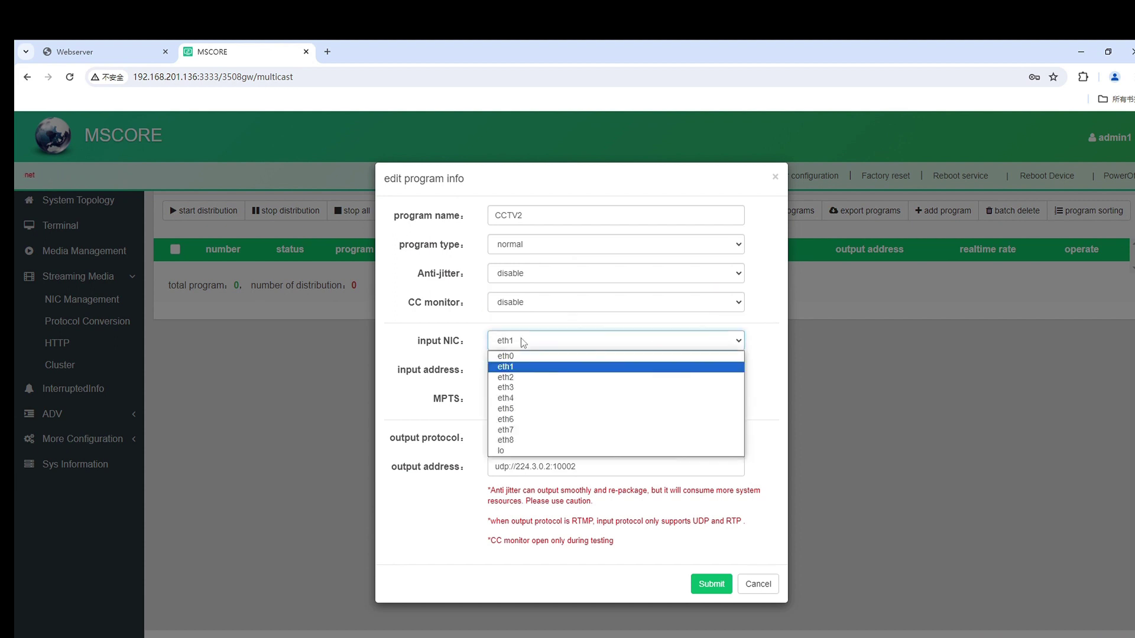
pyautogui.click(519, 378)
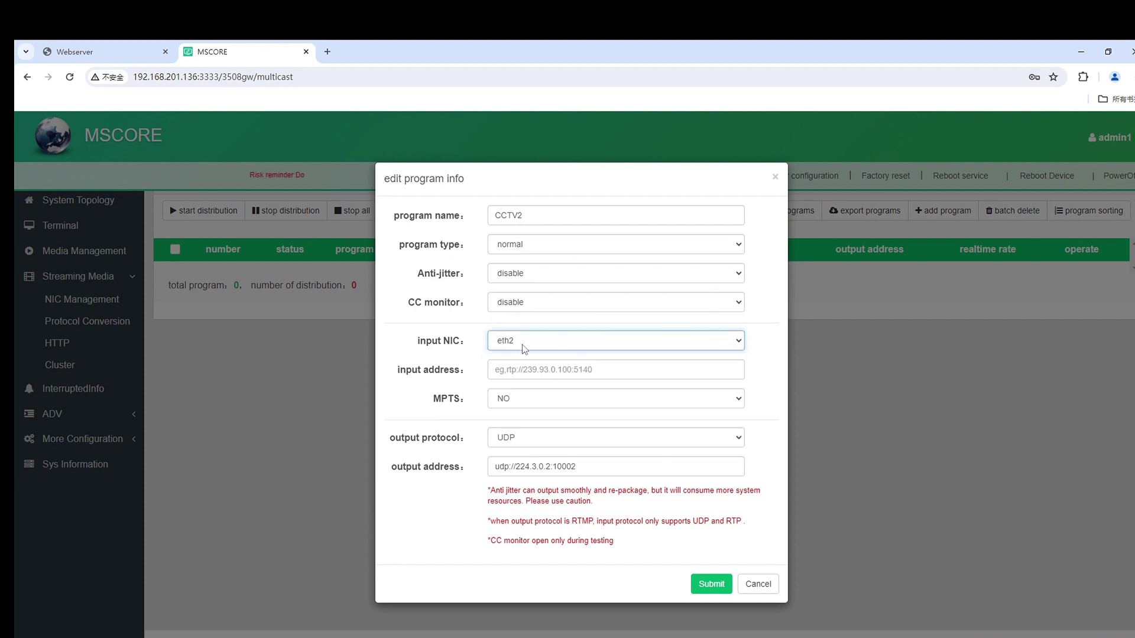
pyautogui.click(510, 374)
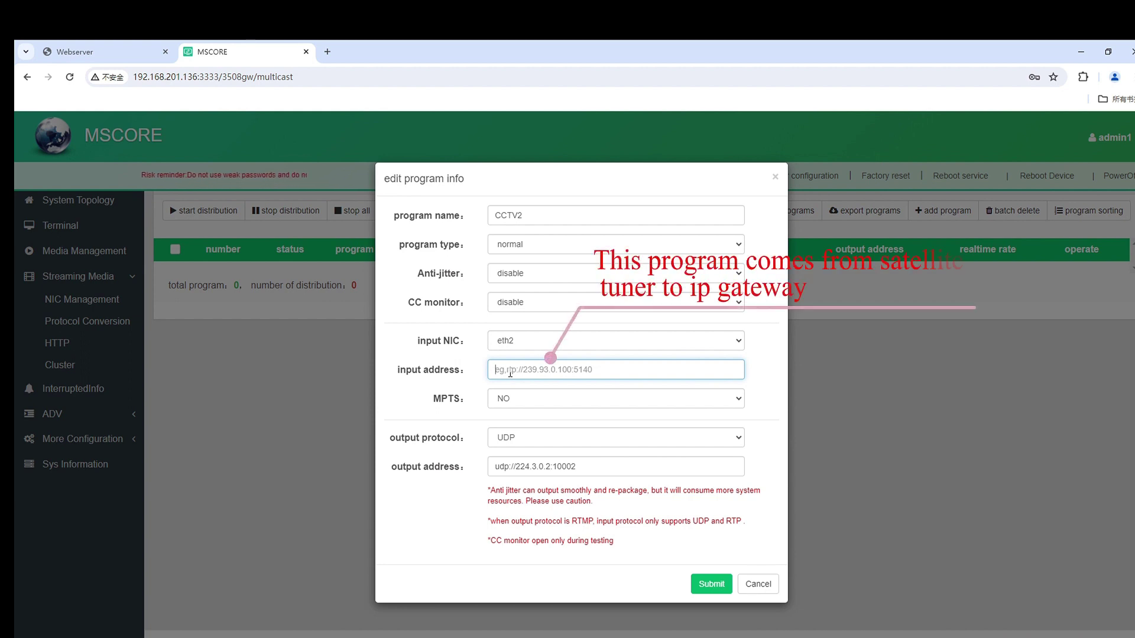
pyautogui.write('udp://224')
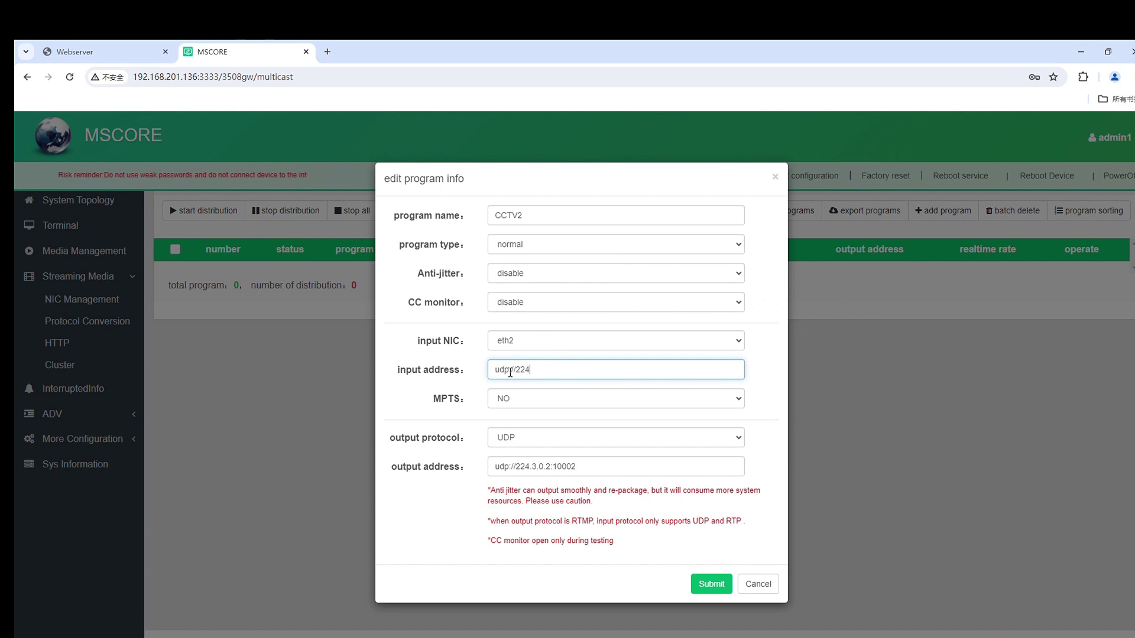
pyautogui.write('.2.2.2:3000')
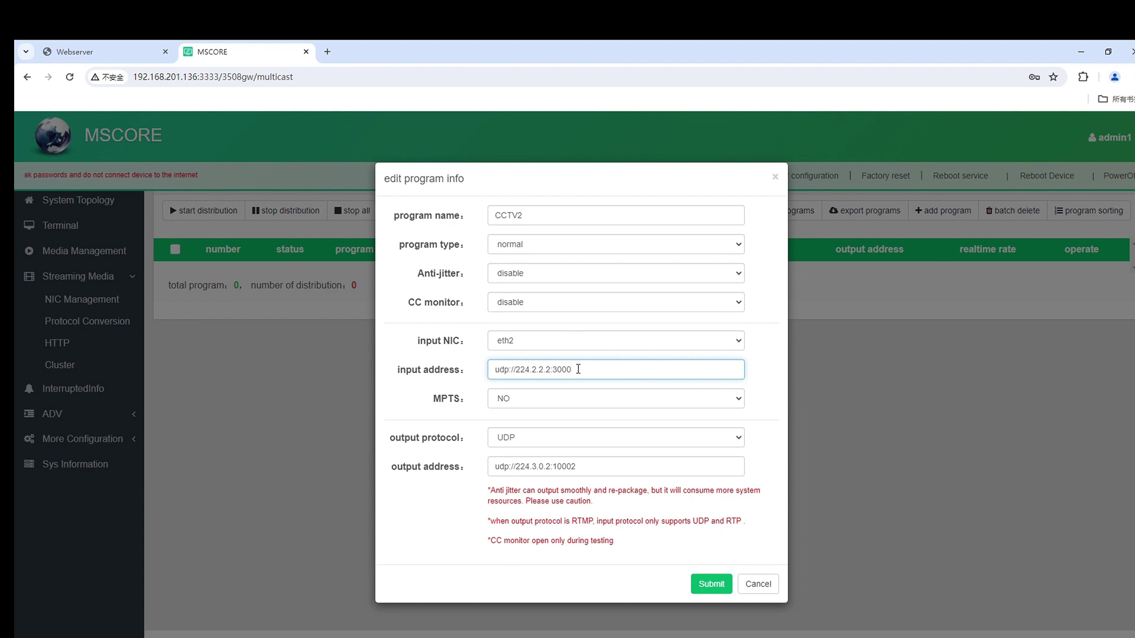
pyautogui.hotkey('ctrl', 'a')
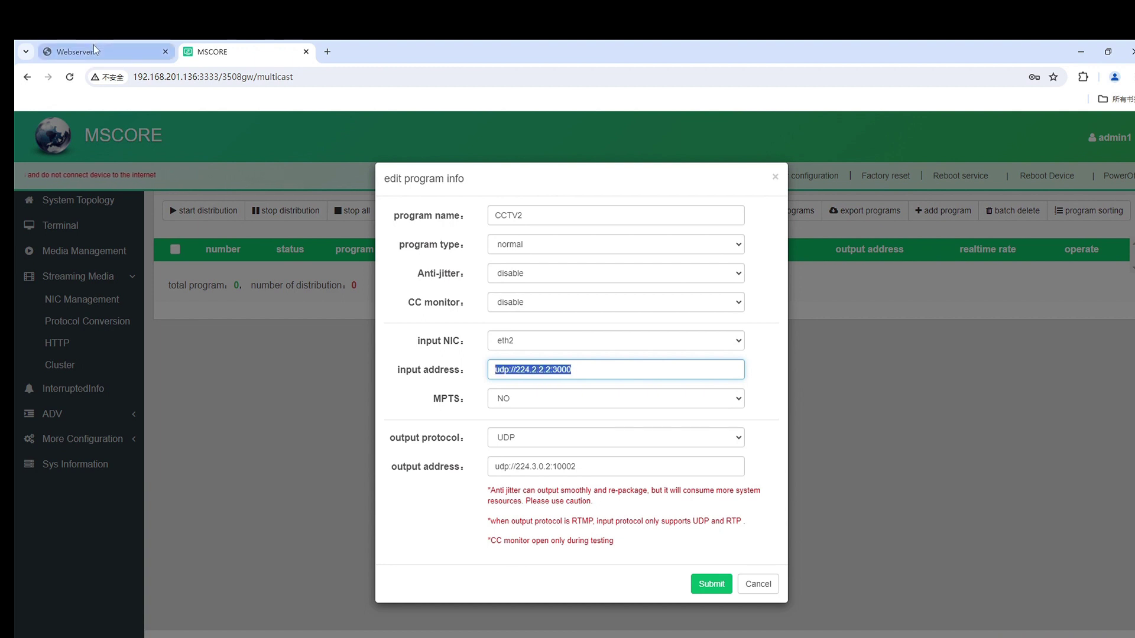
# Step: Check CCTV 2's GE1 output in the tuner gateway: address 224.2.2.2, port 3000
pyautogui.click(93, 47)
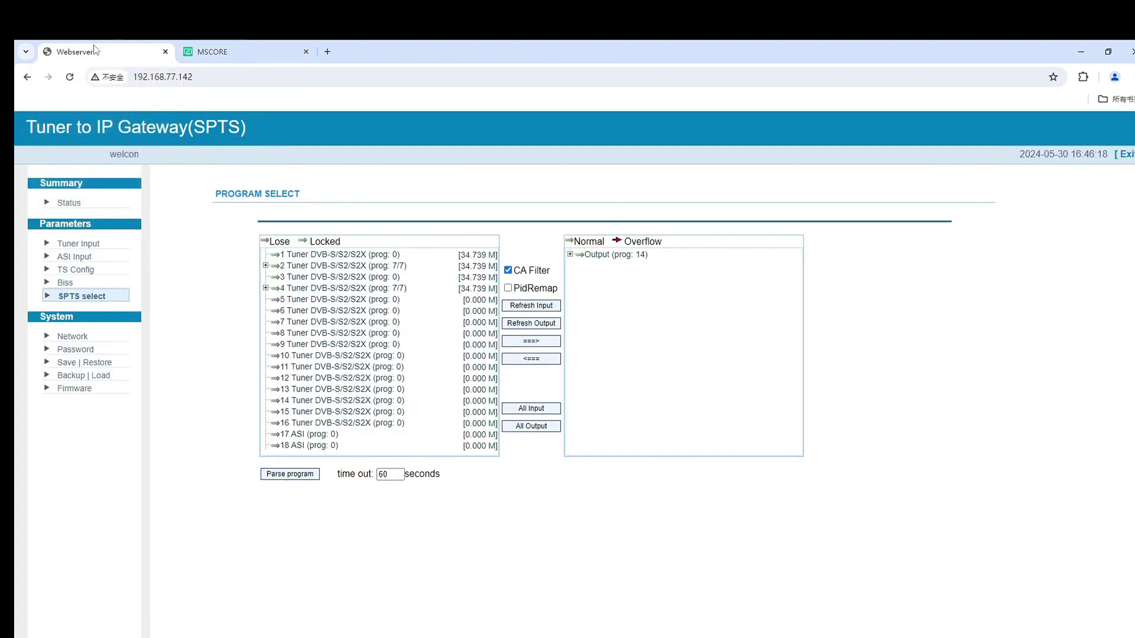
pyautogui.click(570, 255)
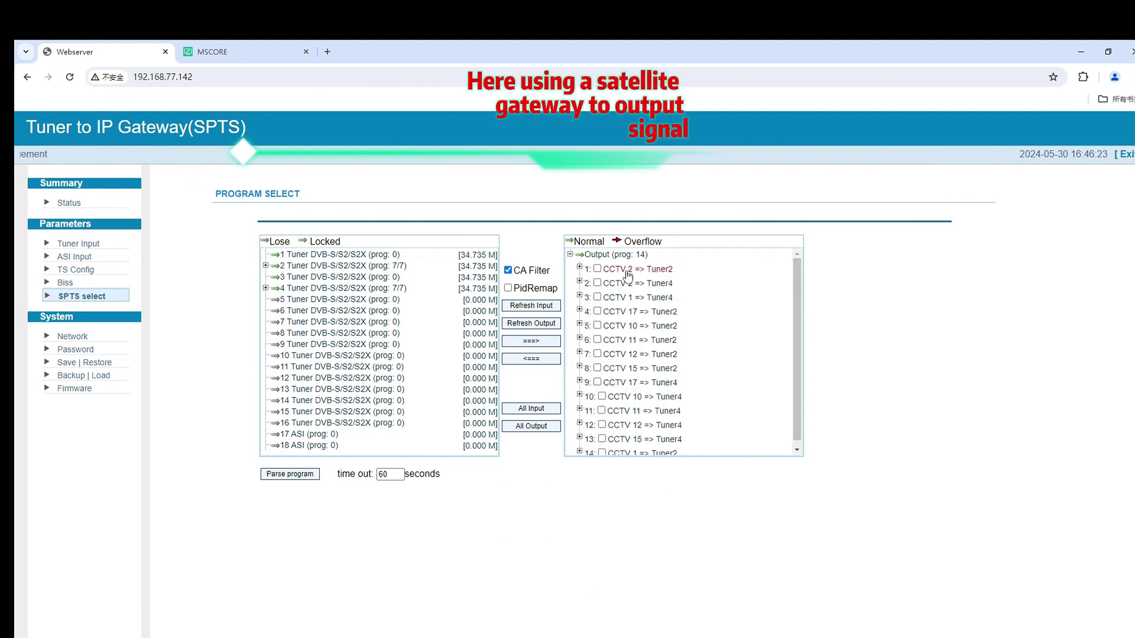
pyautogui.click(629, 276)
pyautogui.click(630, 326)
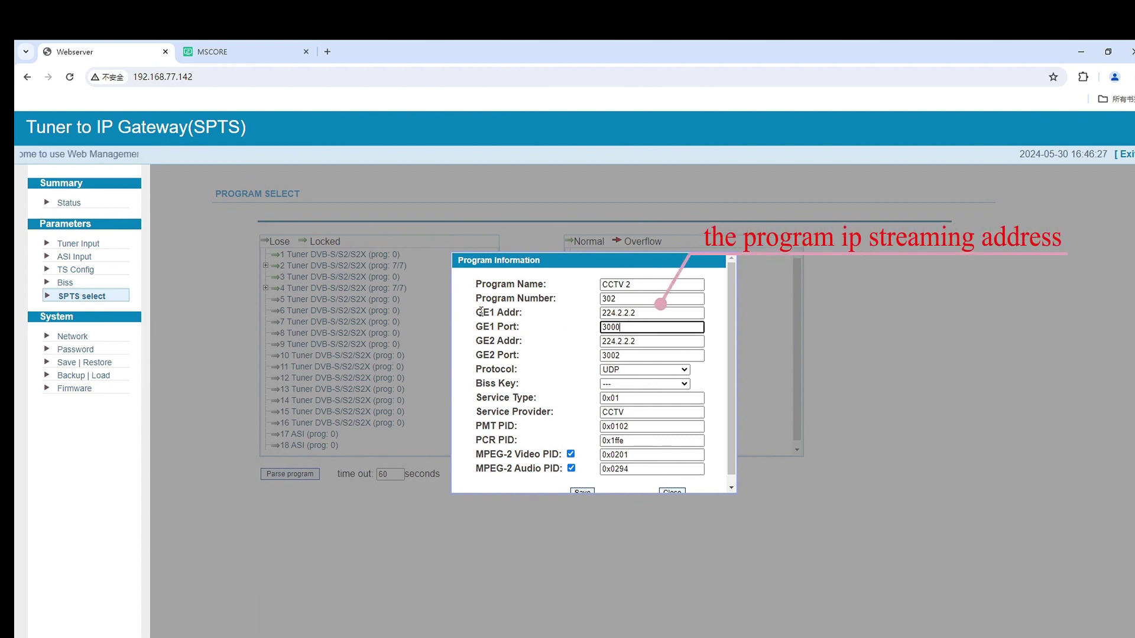
pyautogui.click(638, 317)
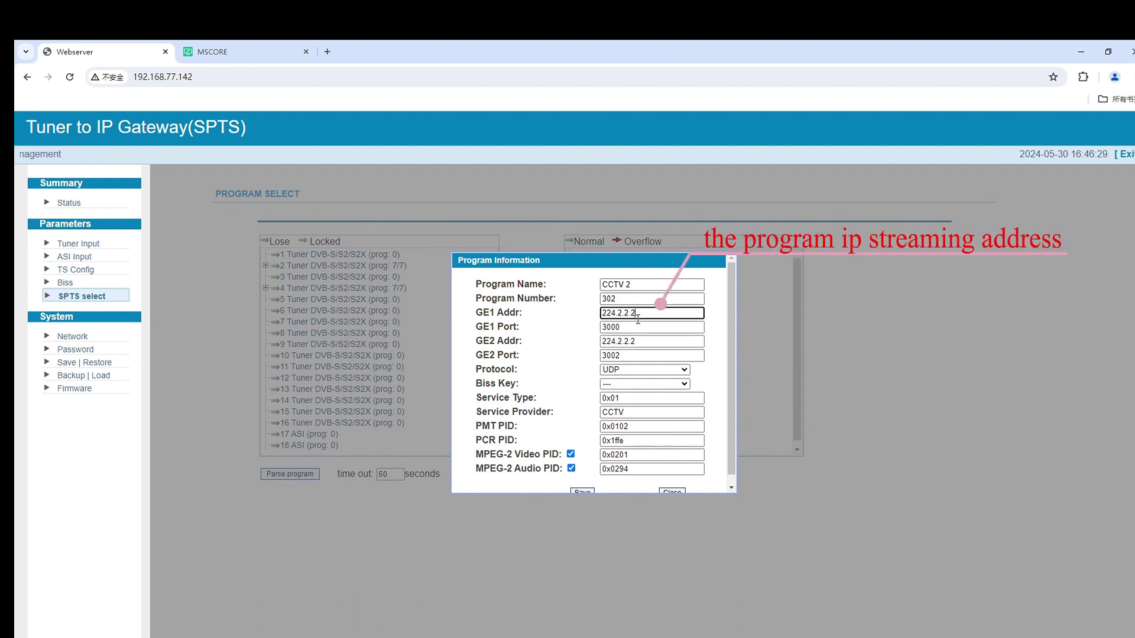
pyautogui.press('Tab')
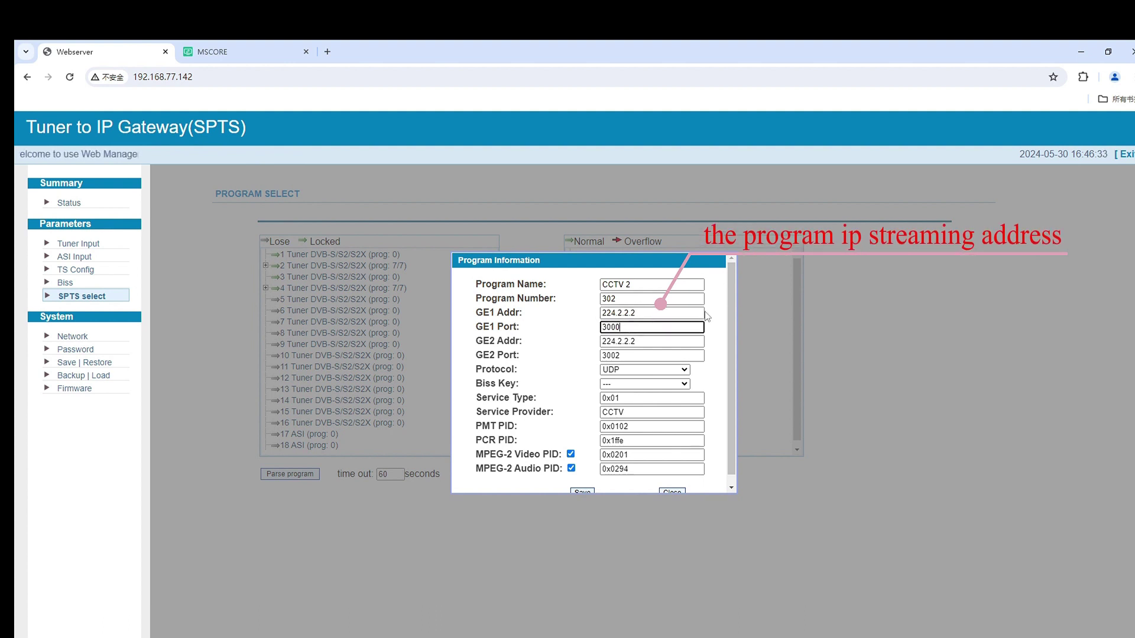
# Step: Back in the CCTV2 form, keep MPTS NO, set output protocol HLS, and submit
pyautogui.click(672, 494)
pyautogui.click(235, 52)
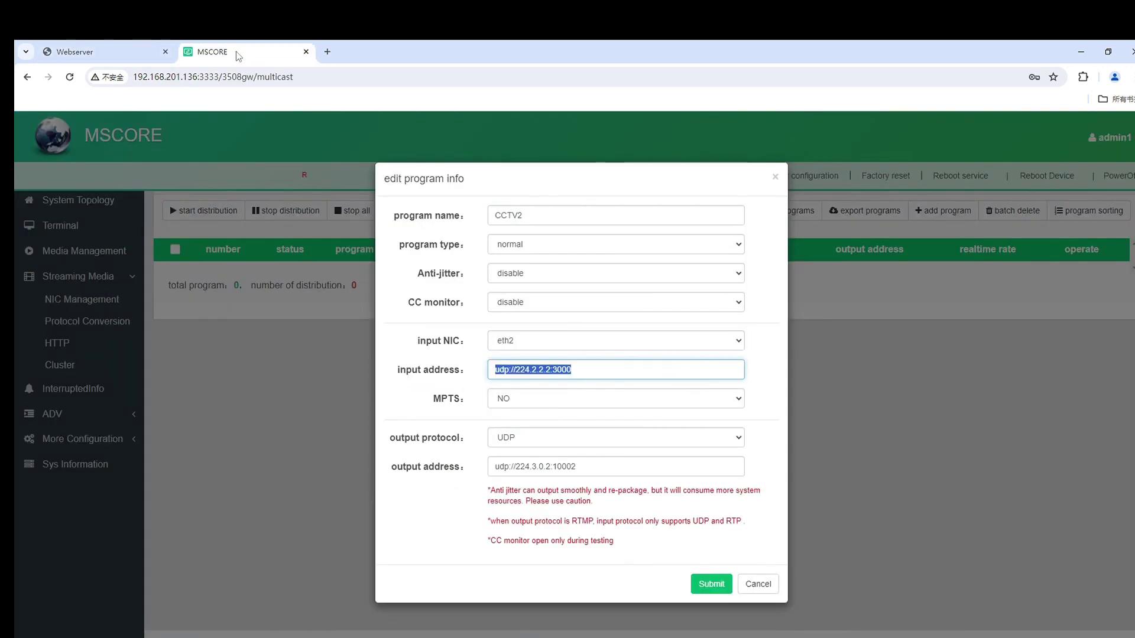
pyautogui.click(522, 400)
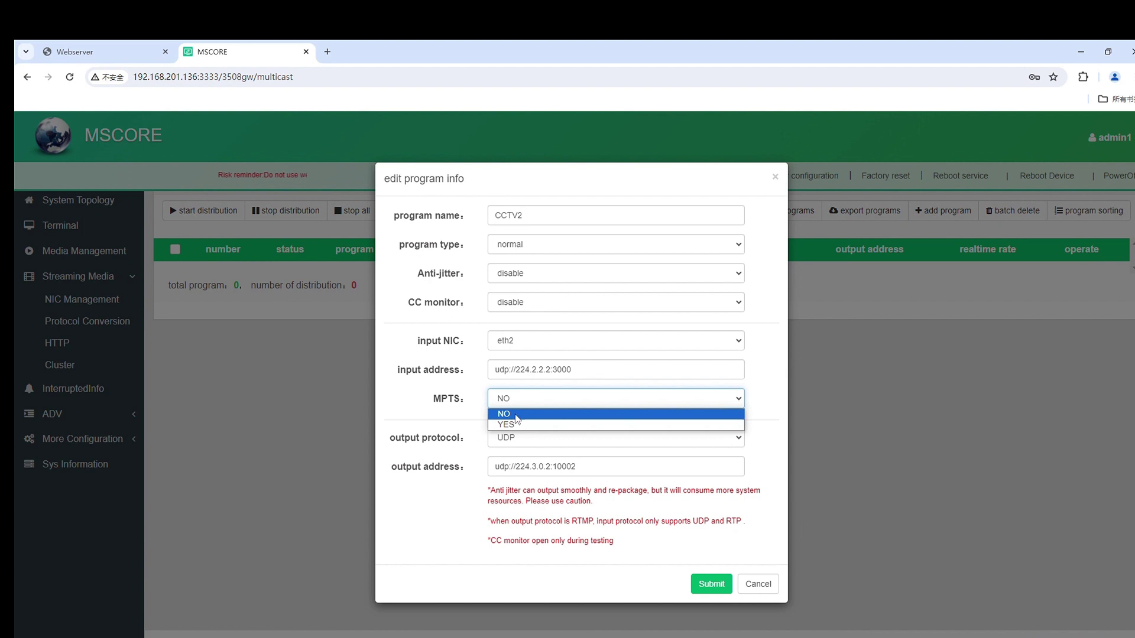
pyautogui.click(520, 414)
pyautogui.click(515, 441)
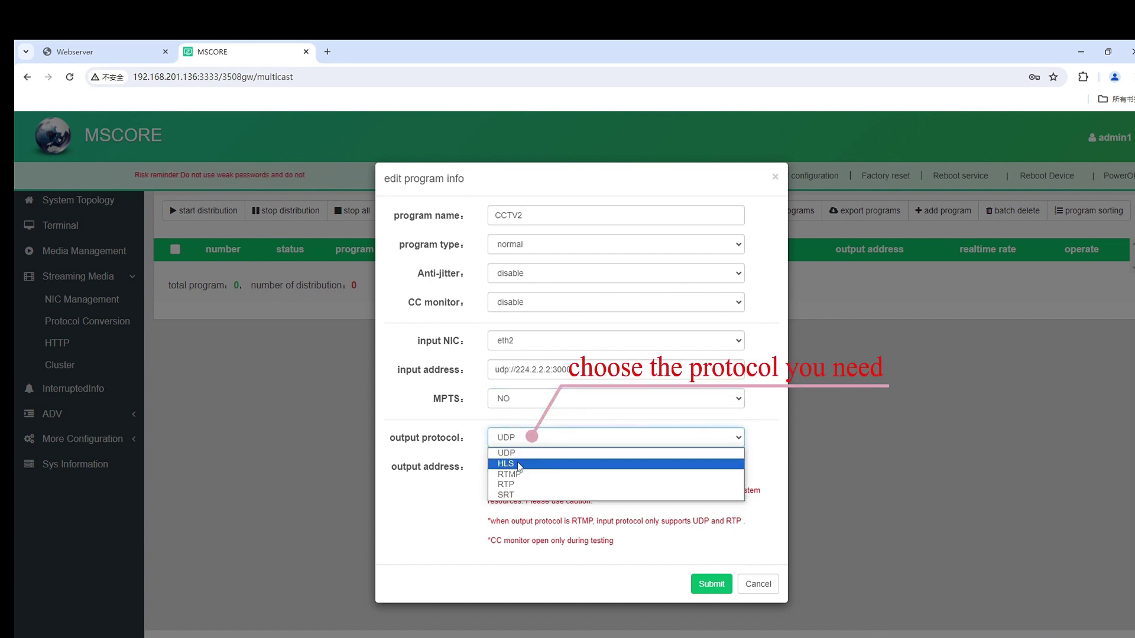
pyautogui.click(517, 464)
pyautogui.click(520, 438)
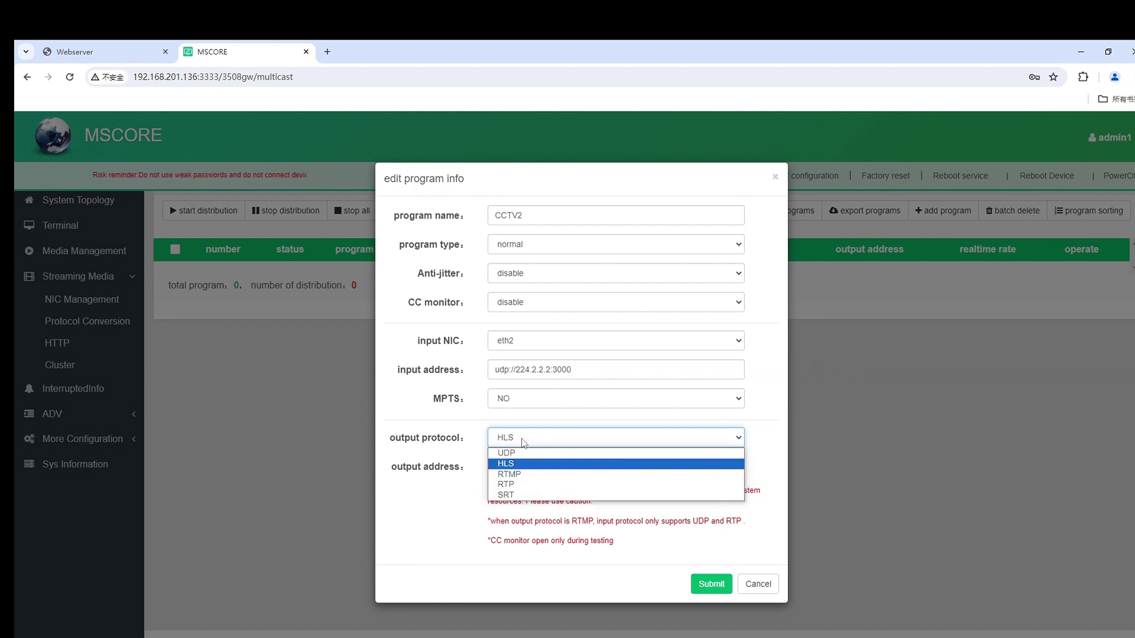
pyautogui.click(506, 495)
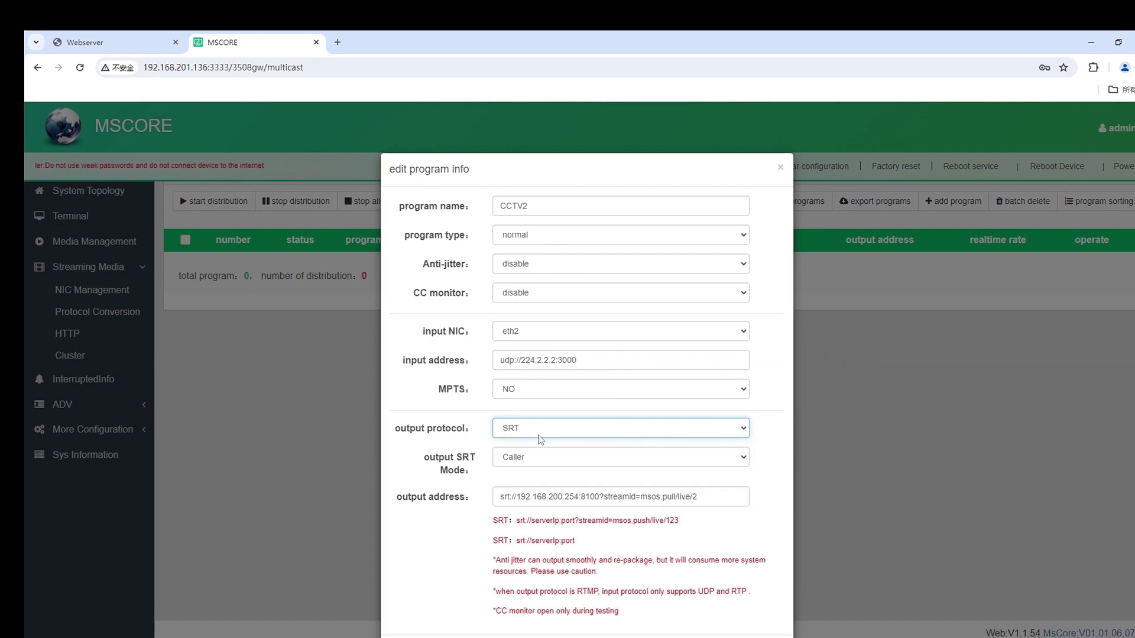
pyautogui.click(540, 439)
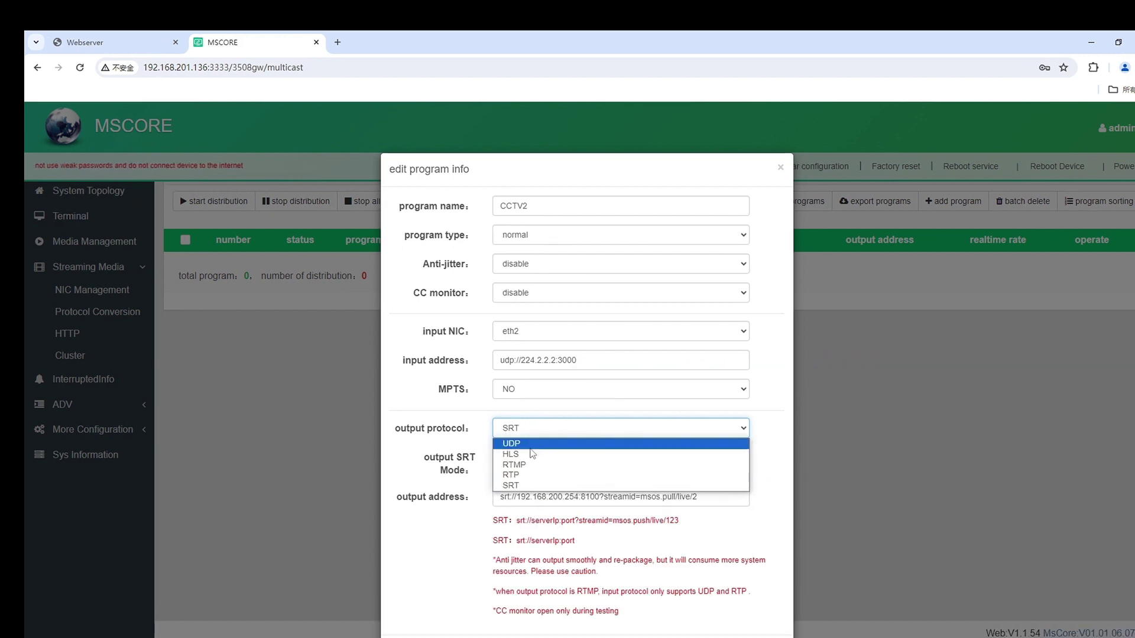
pyautogui.click(529, 449)
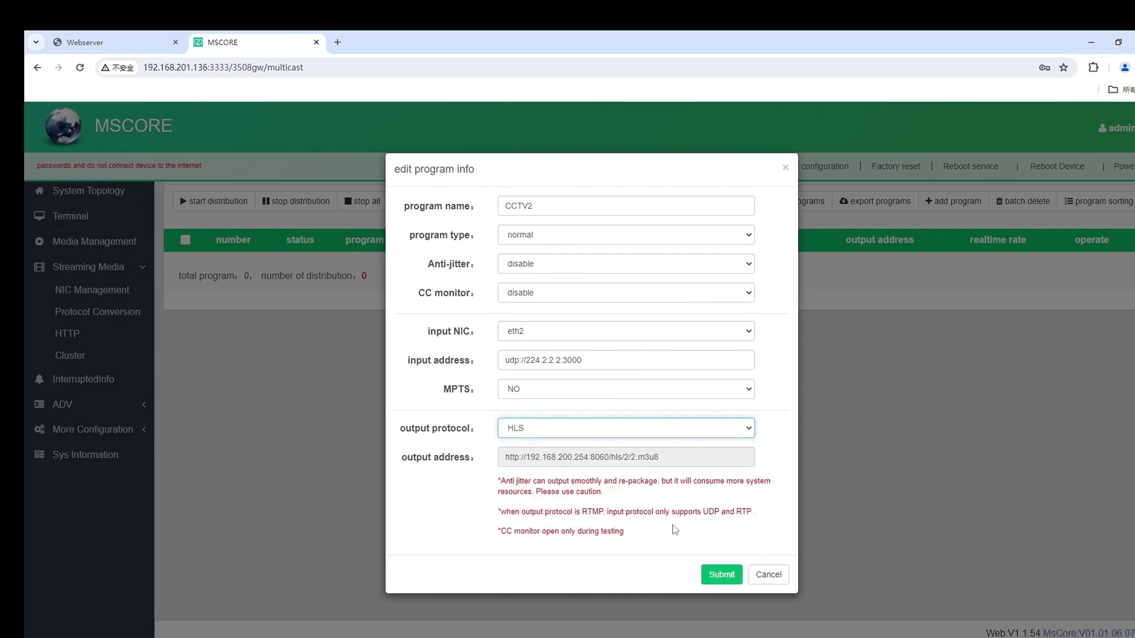
pyautogui.click(722, 576)
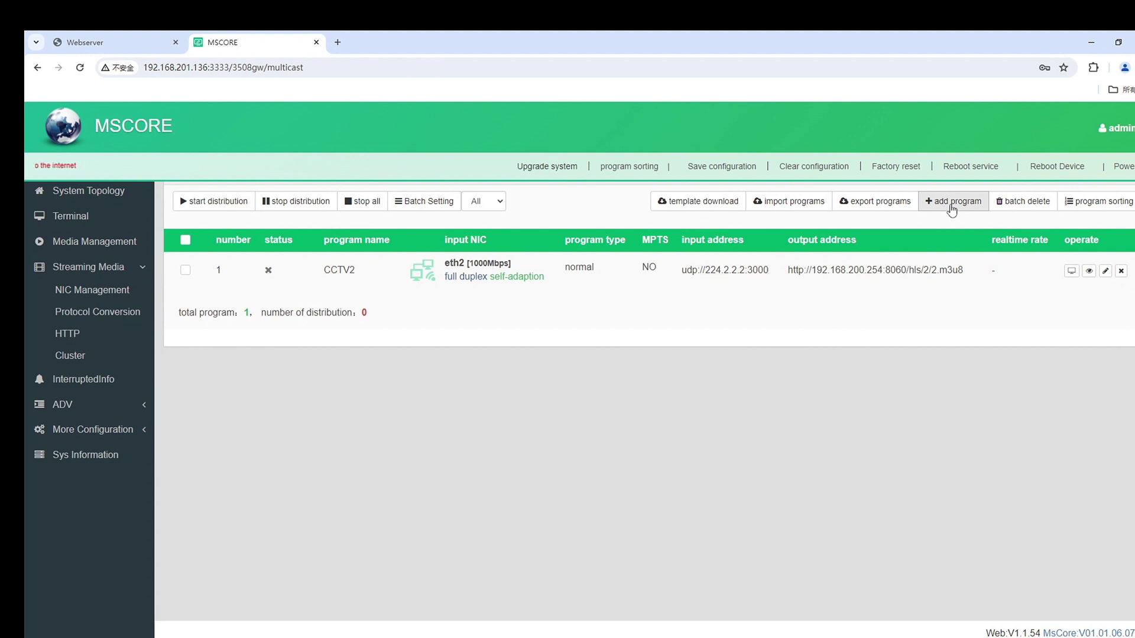
# Step: Add program CCTV10 on eth2 from udp://224.2.2.2:3020 with HLS output
pyautogui.click(951, 202)
pyautogui.click(551, 206)
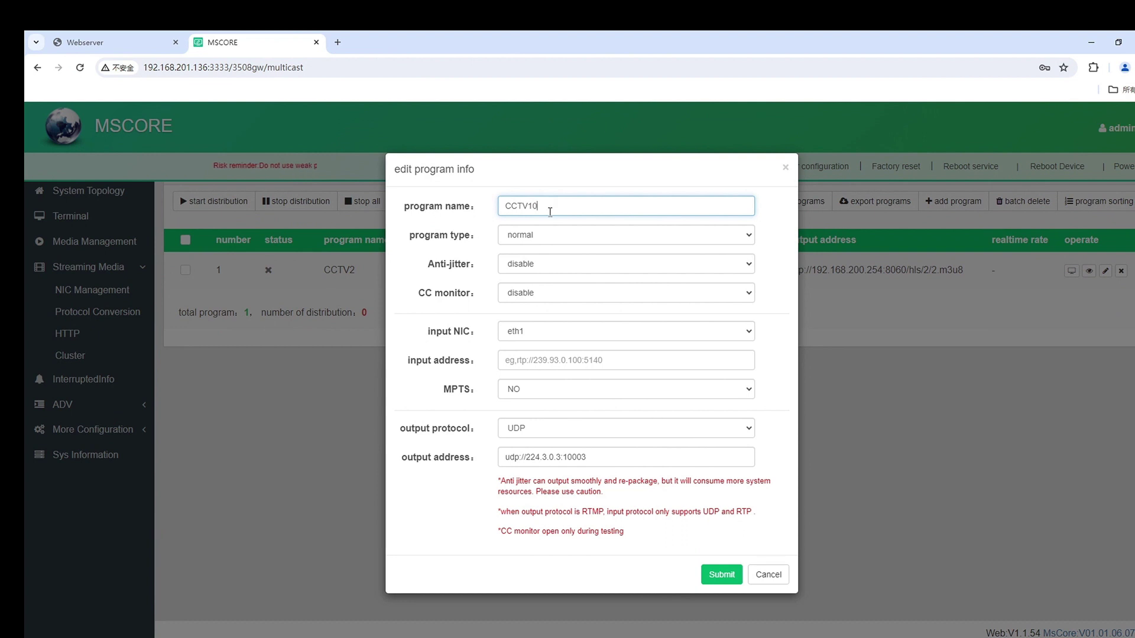
pyautogui.click(554, 335)
pyautogui.click(530, 362)
pyautogui.click(520, 363)
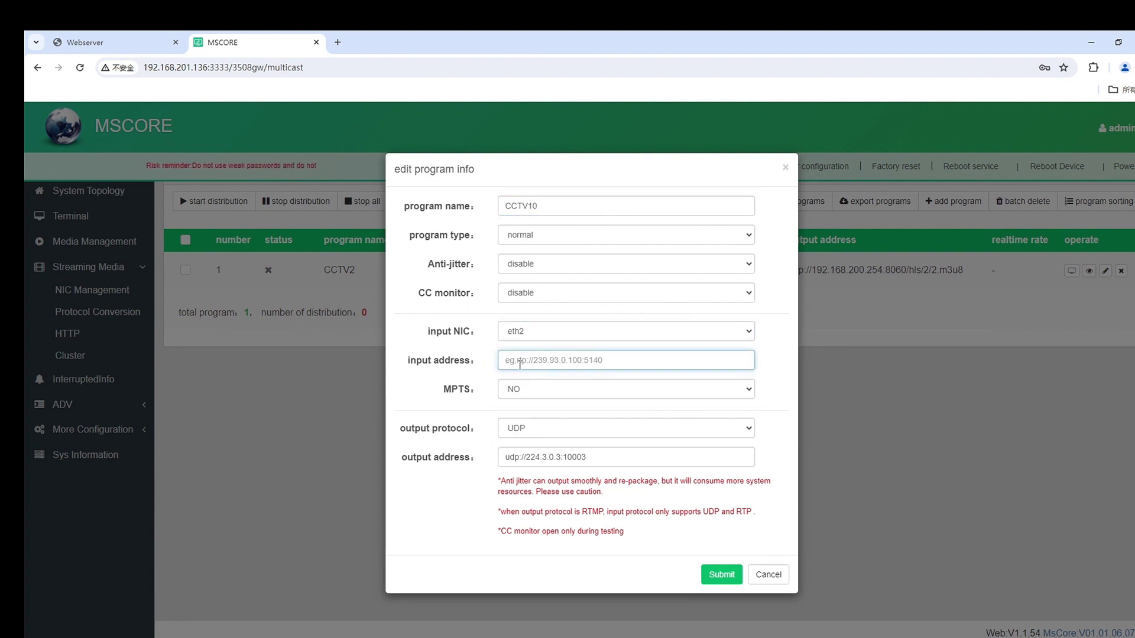
pyautogui.write('udp://224.2.2.2:3020')
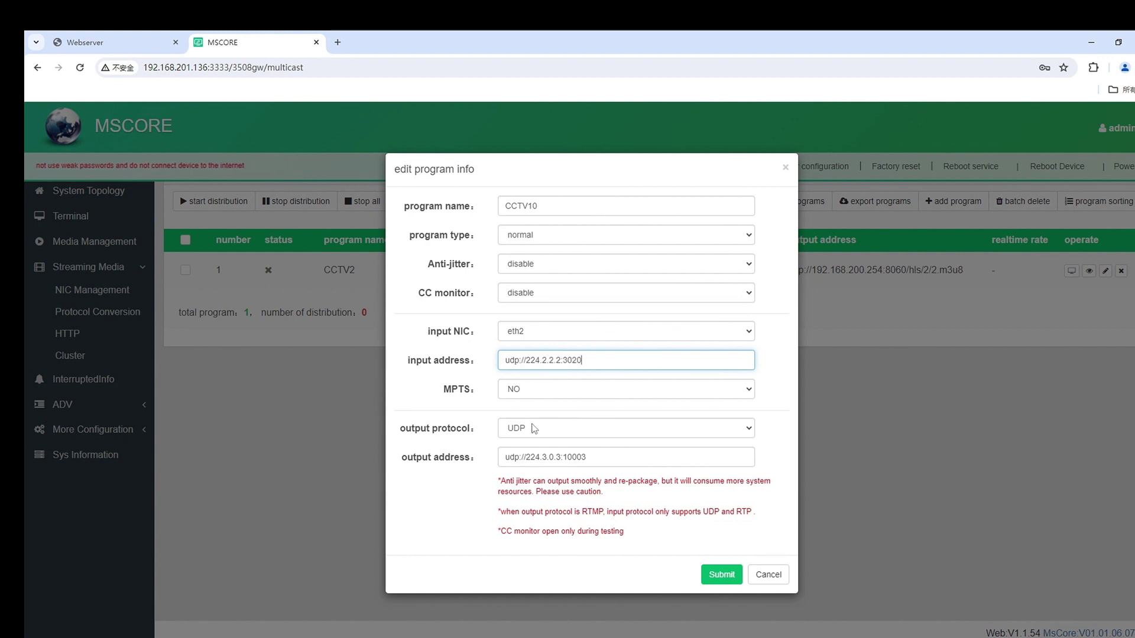
pyautogui.click(534, 428)
pyautogui.click(520, 456)
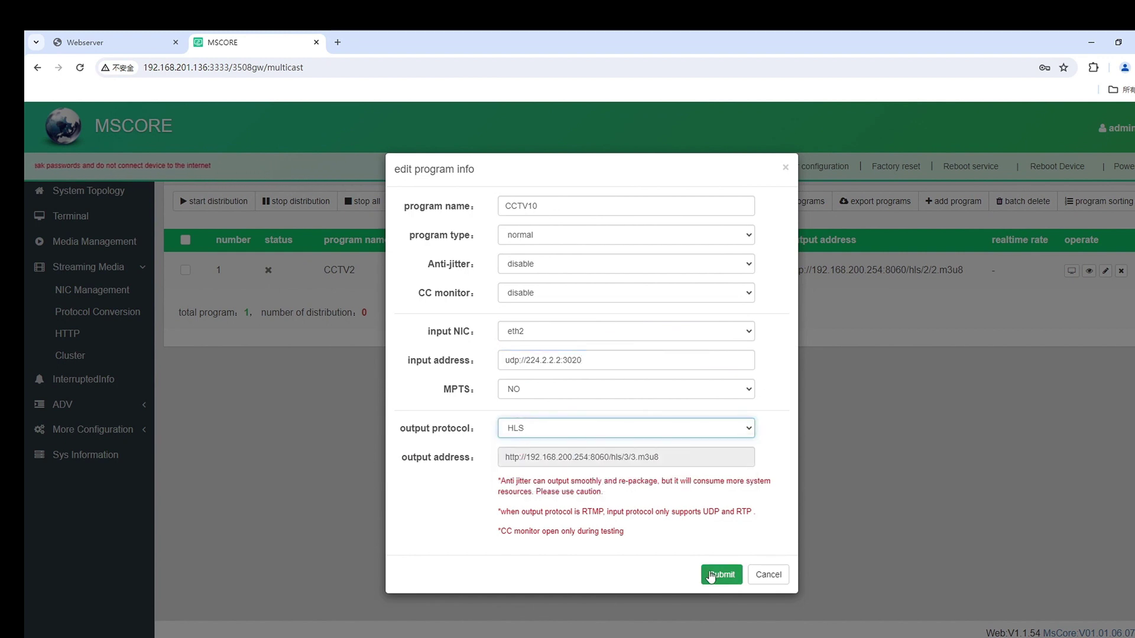
pyautogui.click(720, 575)
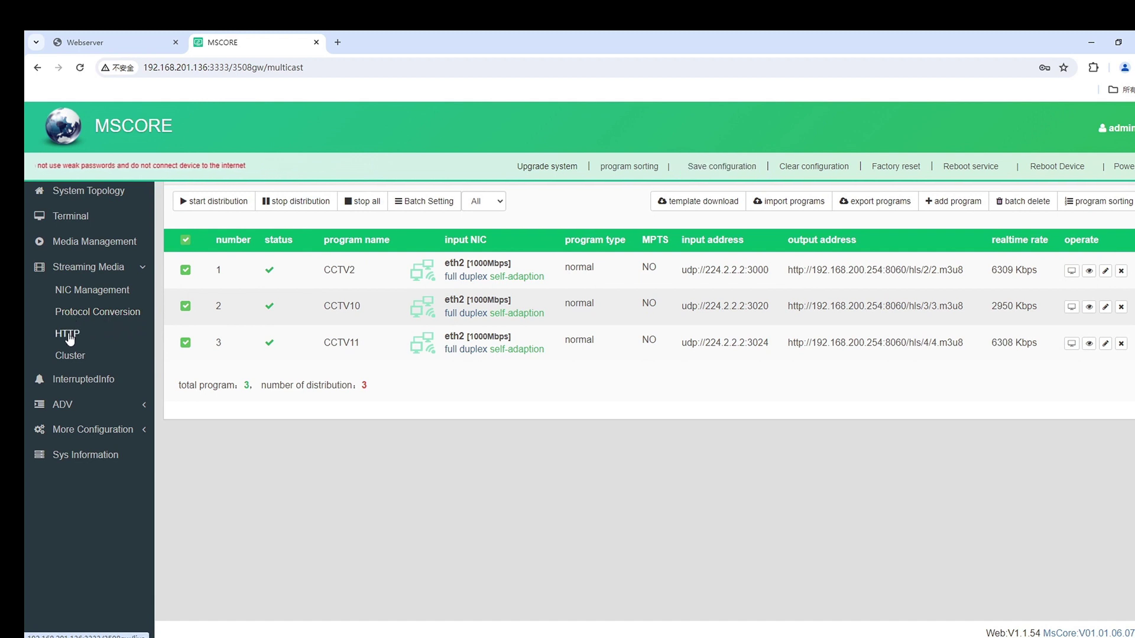
# Step: Open the HTTP live program list under Streaming Media
pyautogui.click(68, 334)
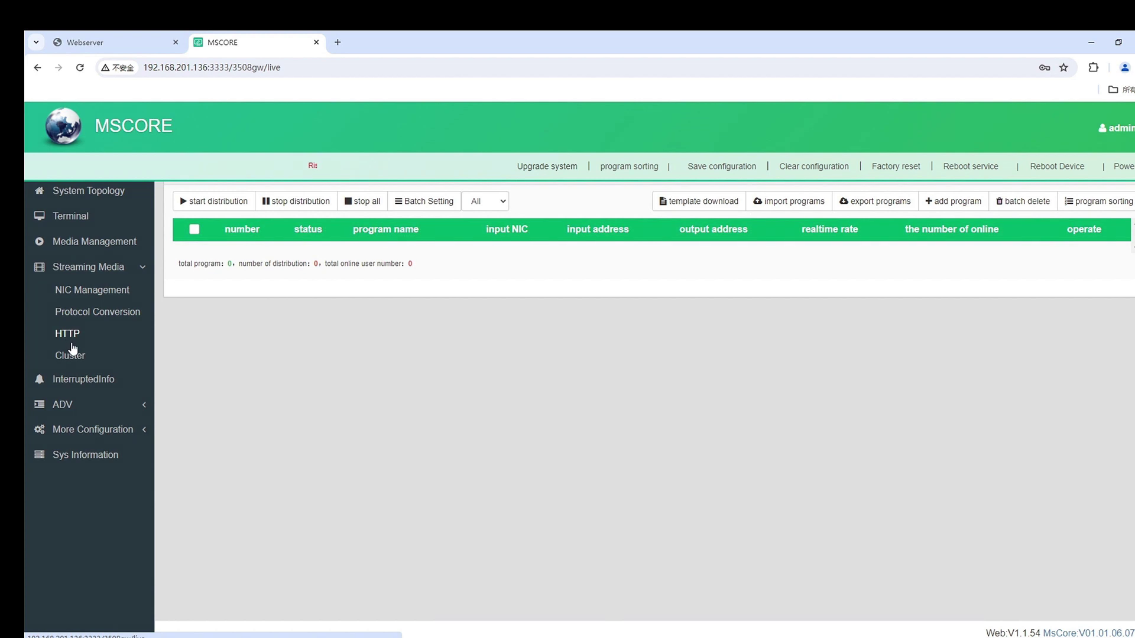
# Step: Open Cluster > InterruptedInfo to view the emergency insertion list
pyautogui.click(74, 358)
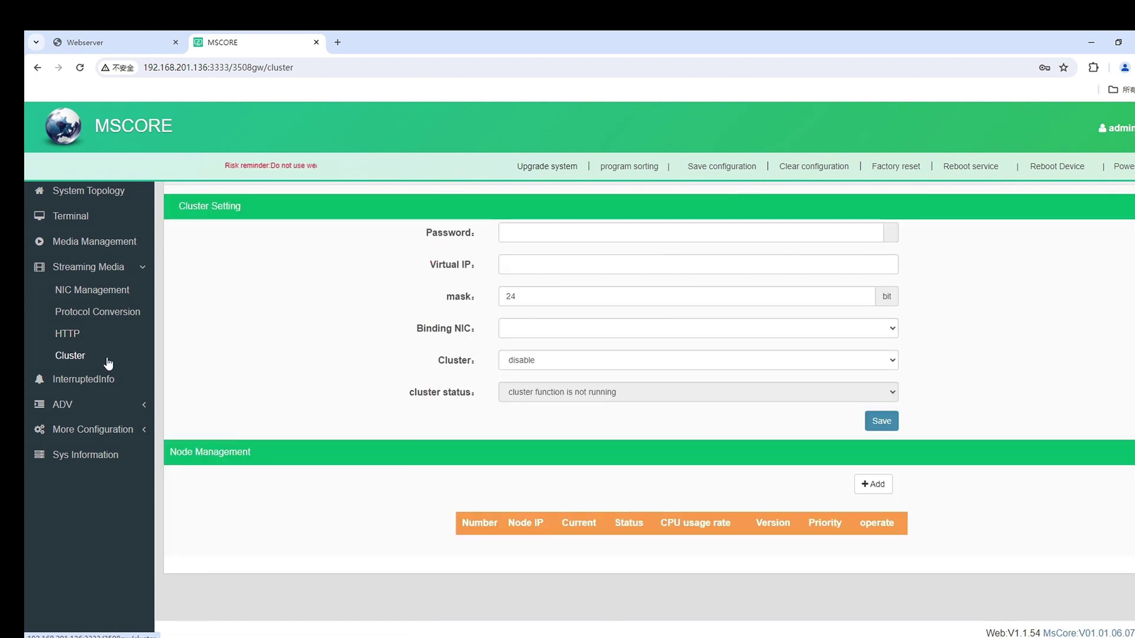
pyautogui.click(87, 381)
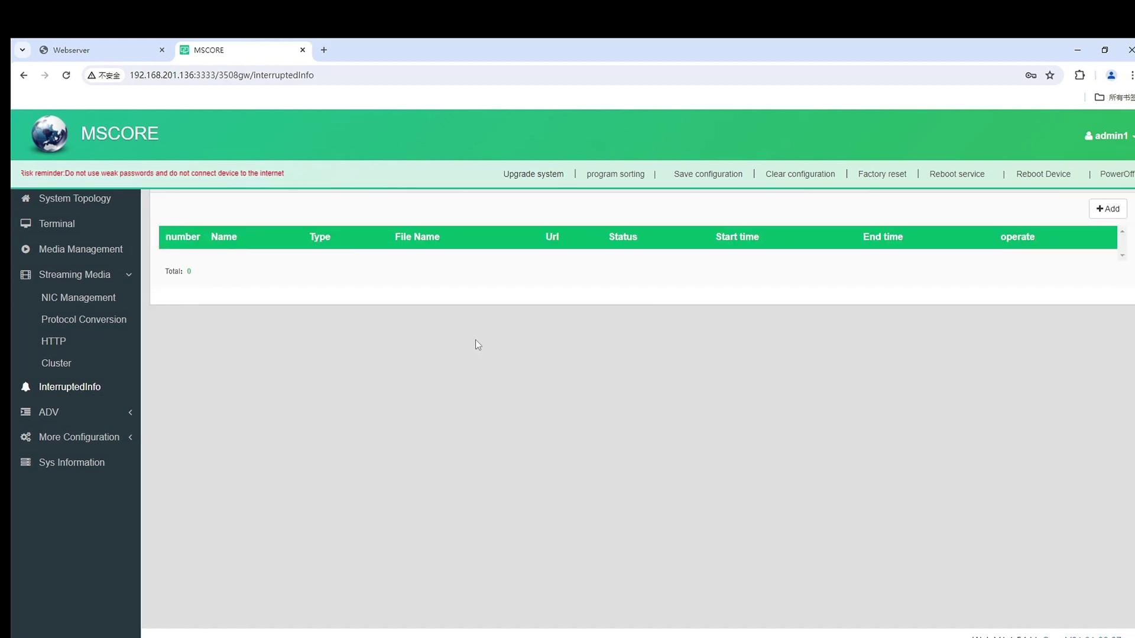
# Step: Add a new interrupt entry named 'fire warning'
pyautogui.click(1107, 208)
pyautogui.click(505, 254)
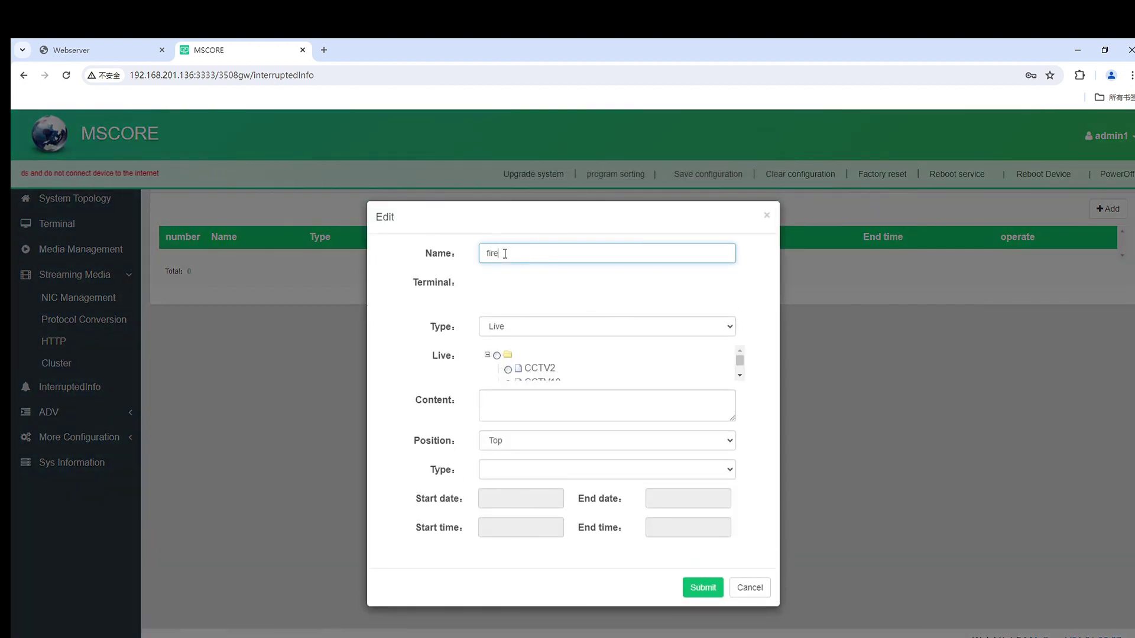
pyautogui.write('fire warnm')
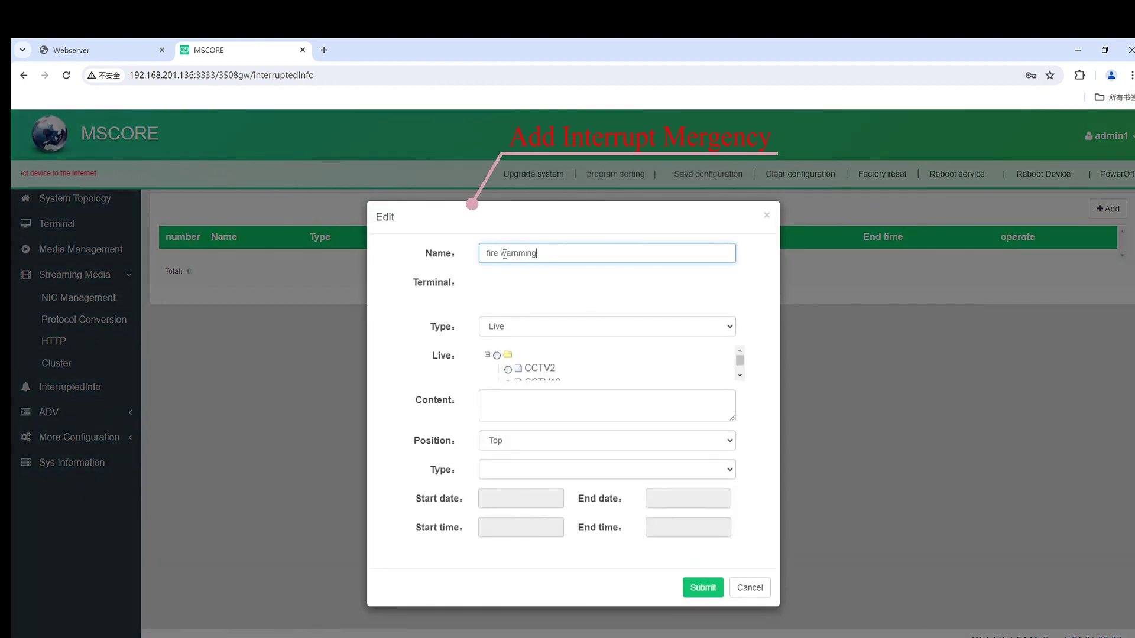
pyautogui.press('BackSpace')
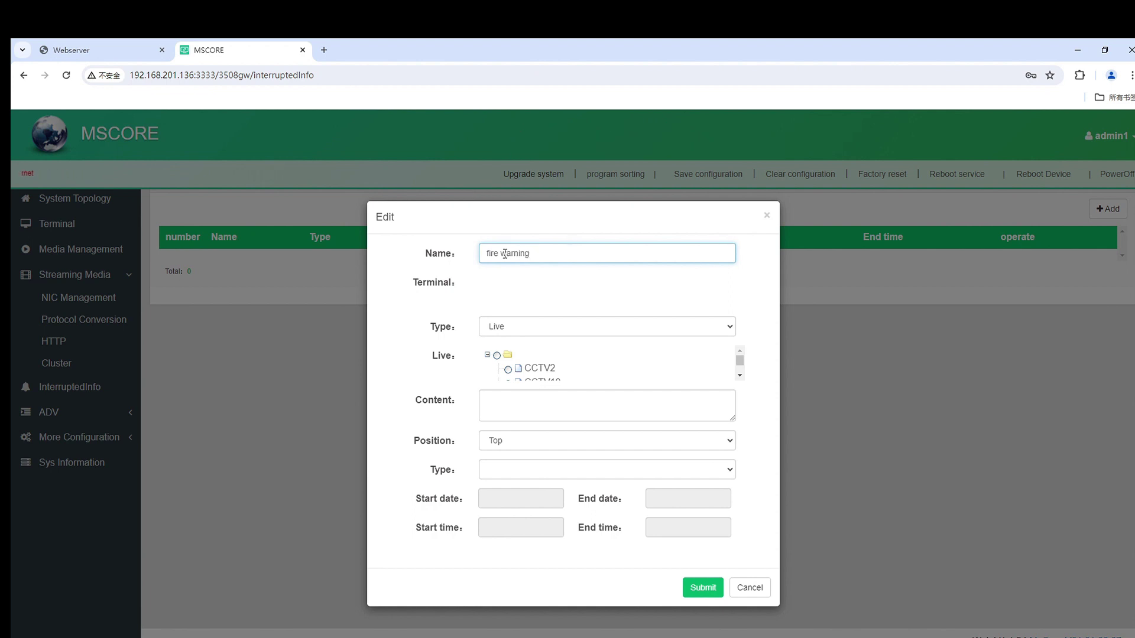
# Step: Keep type Live, target the CCTV2 channel, and begin entering the message content
pyautogui.scroll(-1, 516, 313)
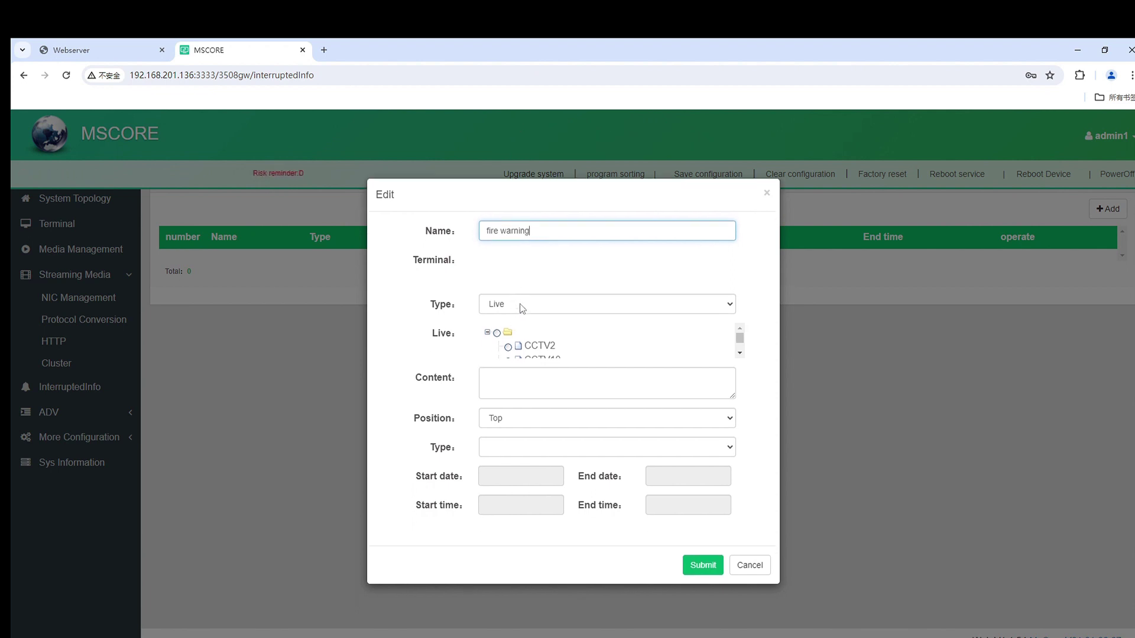
pyautogui.click(521, 305)
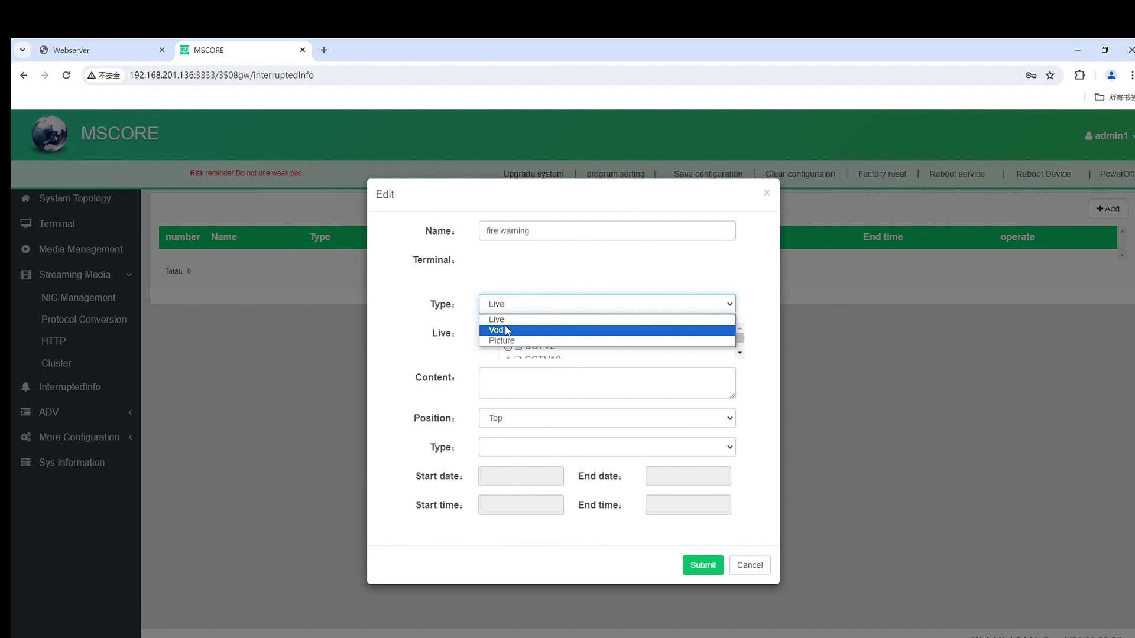
pyautogui.click(510, 320)
pyautogui.click(497, 334)
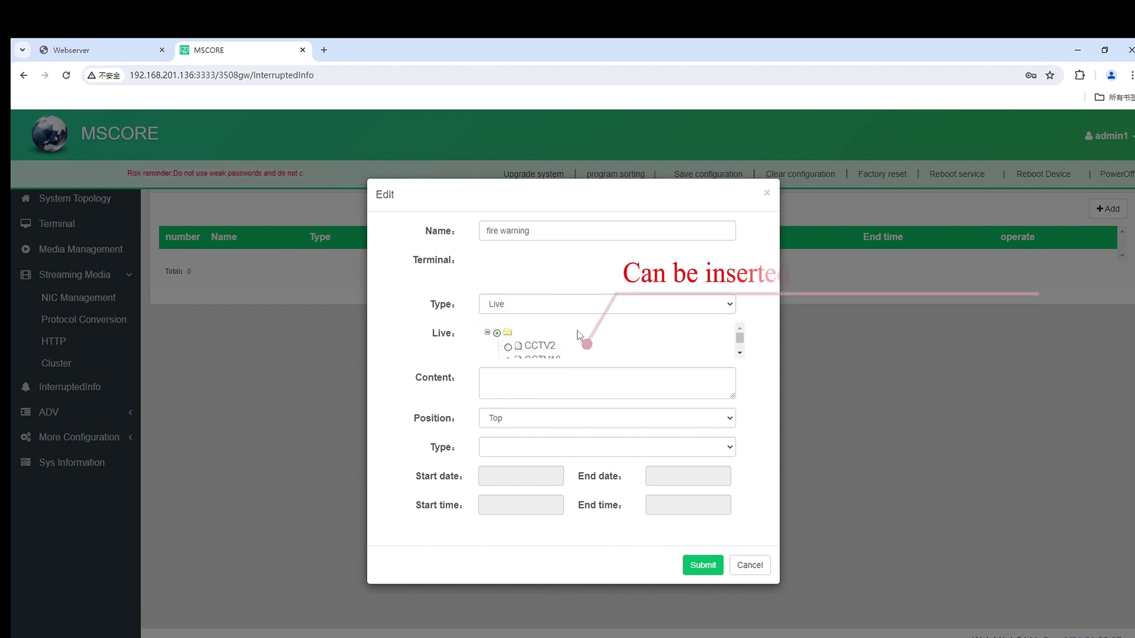
pyautogui.click(517, 347)
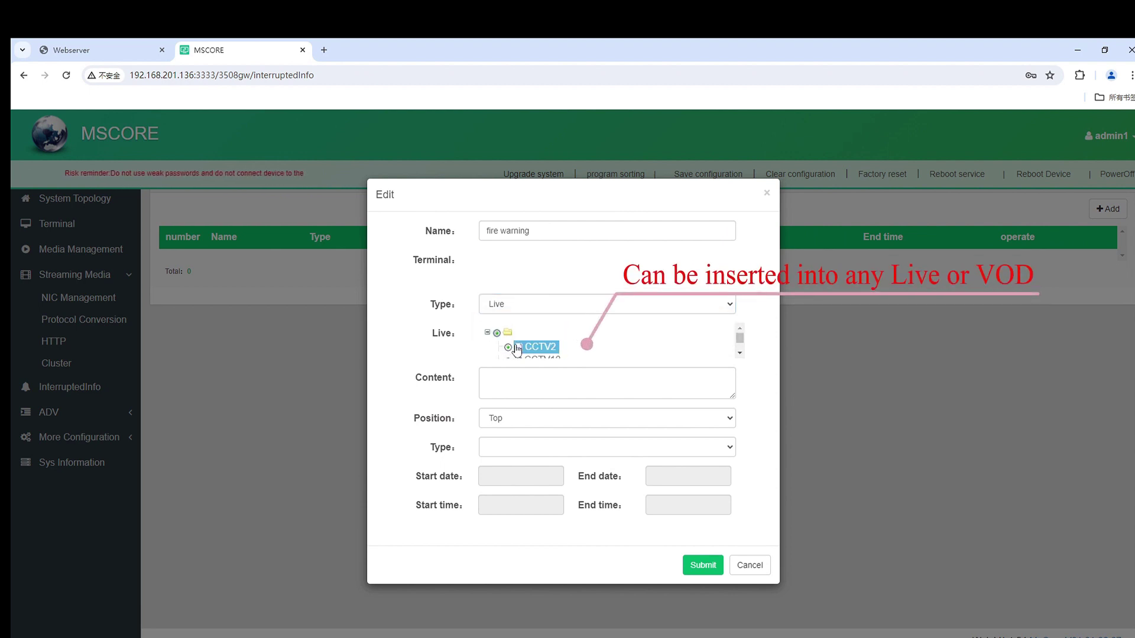
pyautogui.click(498, 383)
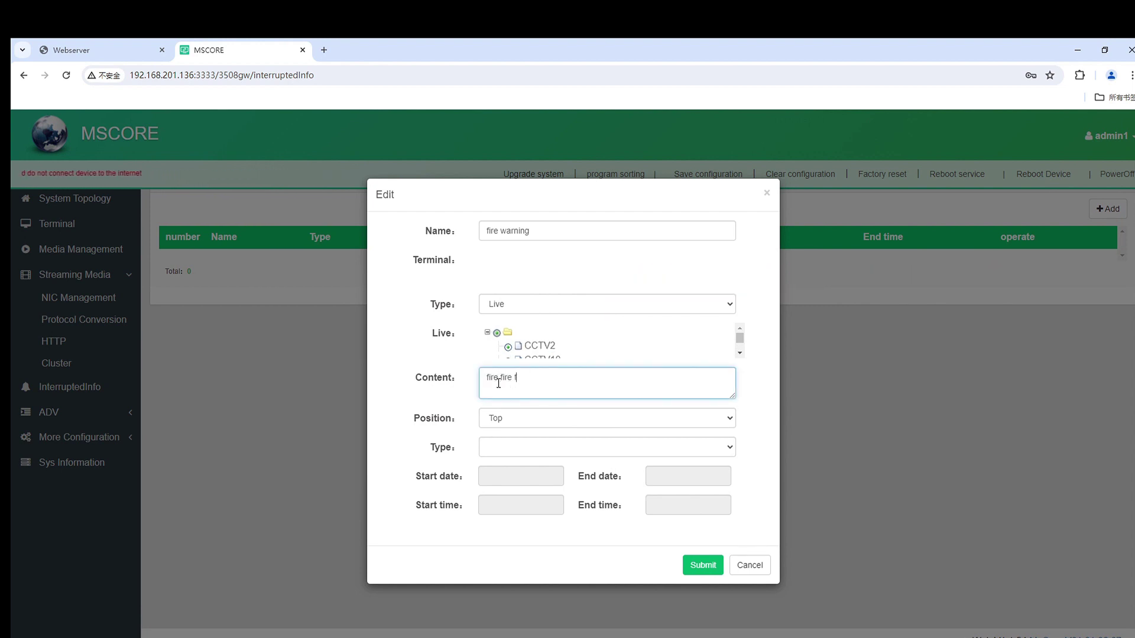
# Step: Schedule the interrupt weekly on Monday, with start date 2024-05-23 and end date 2024-05-16
pyautogui.click(528, 448)
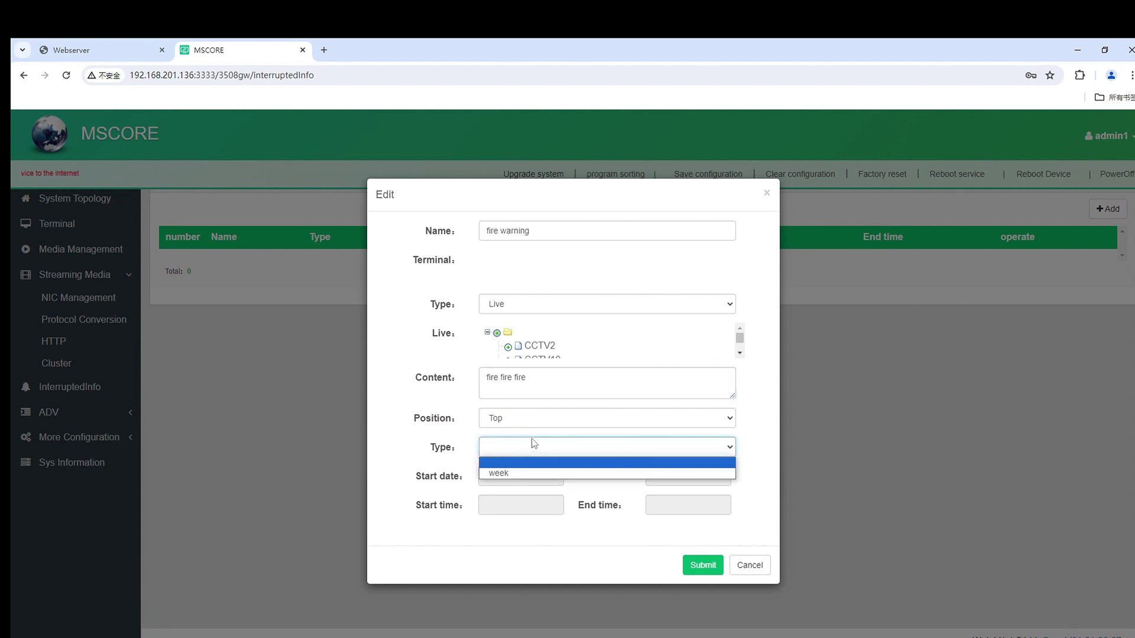
pyautogui.click(512, 467)
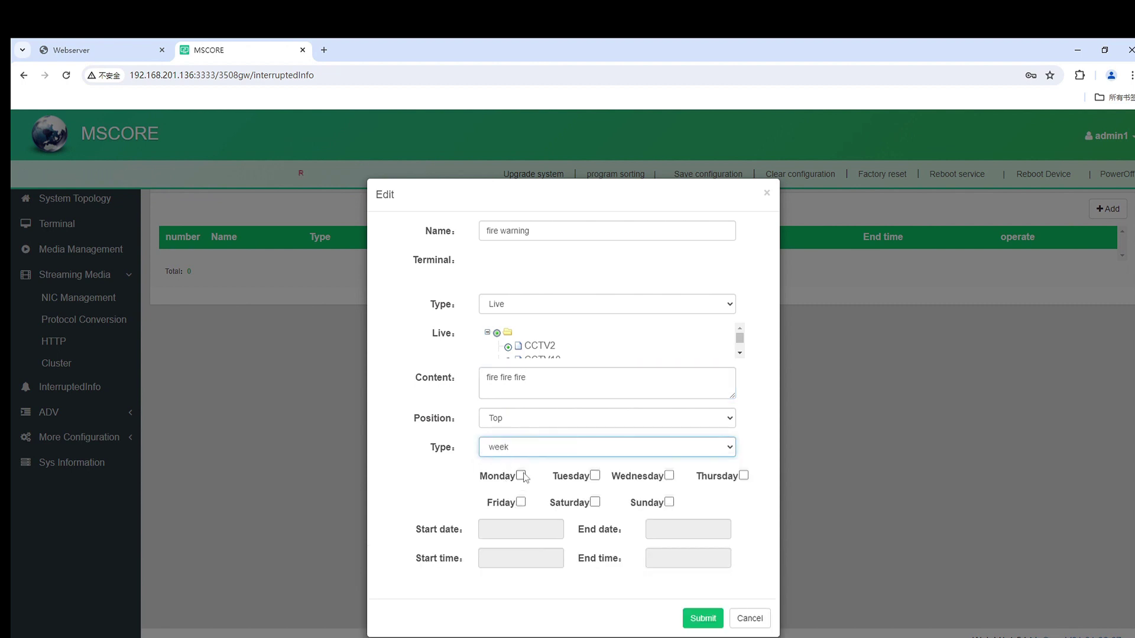
pyautogui.click(521, 476)
pyautogui.click(495, 534)
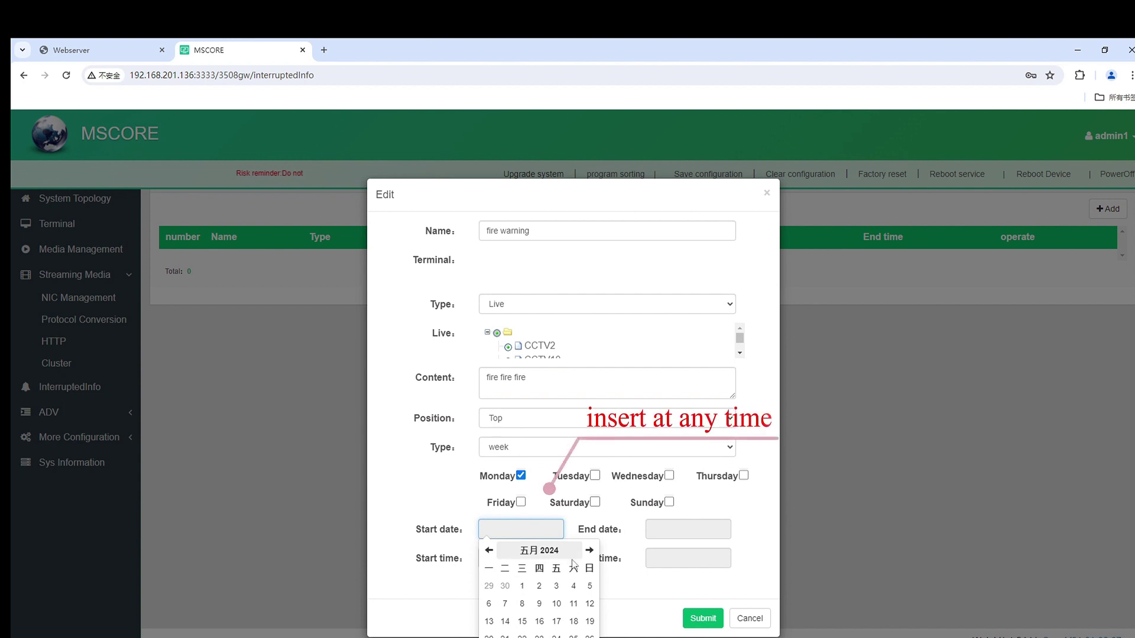
pyautogui.click(539, 620)
pyautogui.click(649, 537)
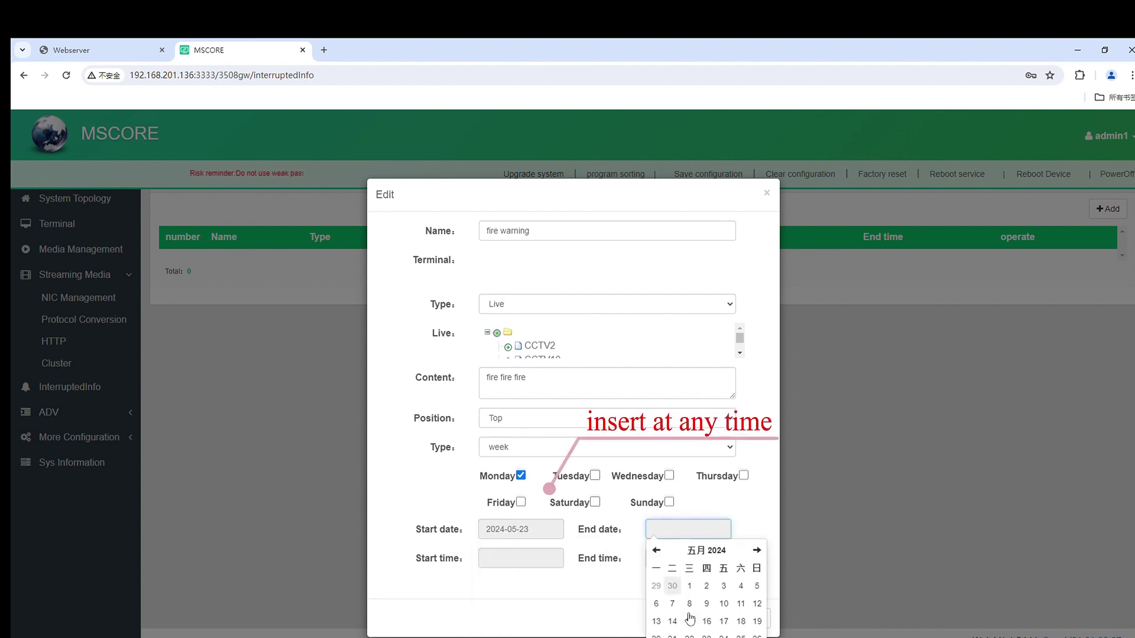
pyautogui.click(723, 625)
# Step: Set start time 00:00 and end time 23:55, then close the form unsaved
pyautogui.click(520, 558)
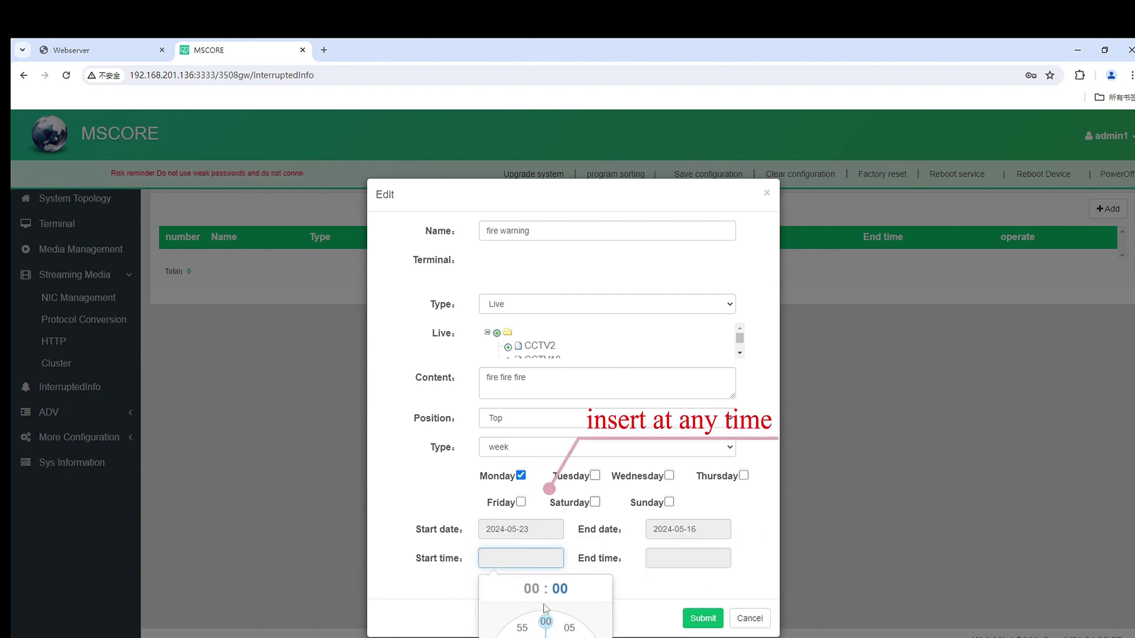
pyautogui.click(672, 556)
pyautogui.click(691, 629)
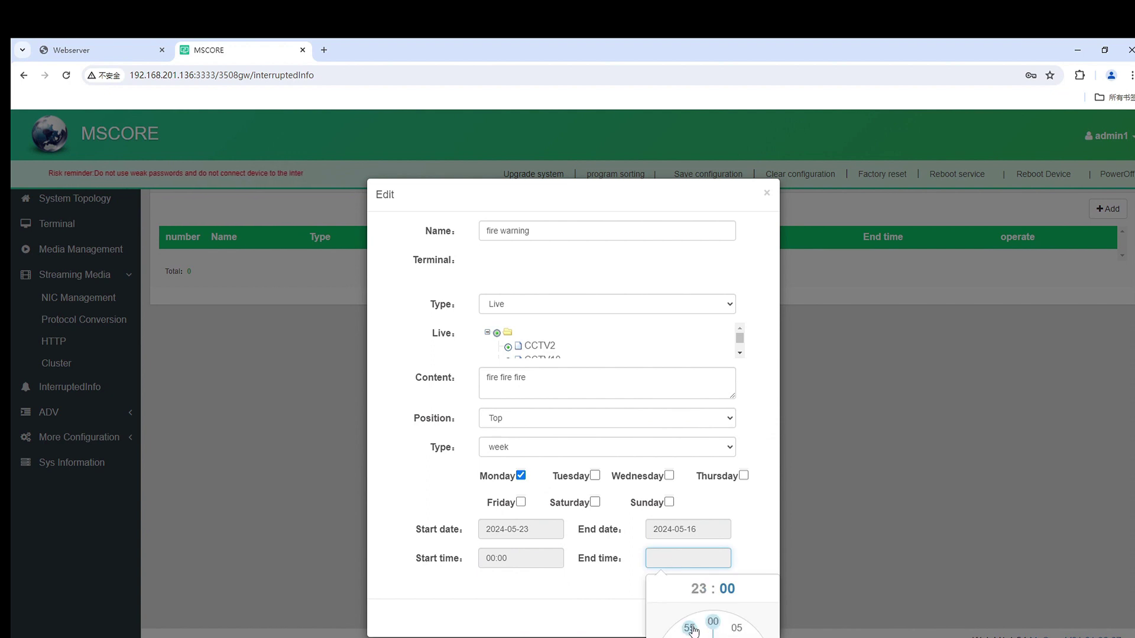
pyautogui.click(691, 629)
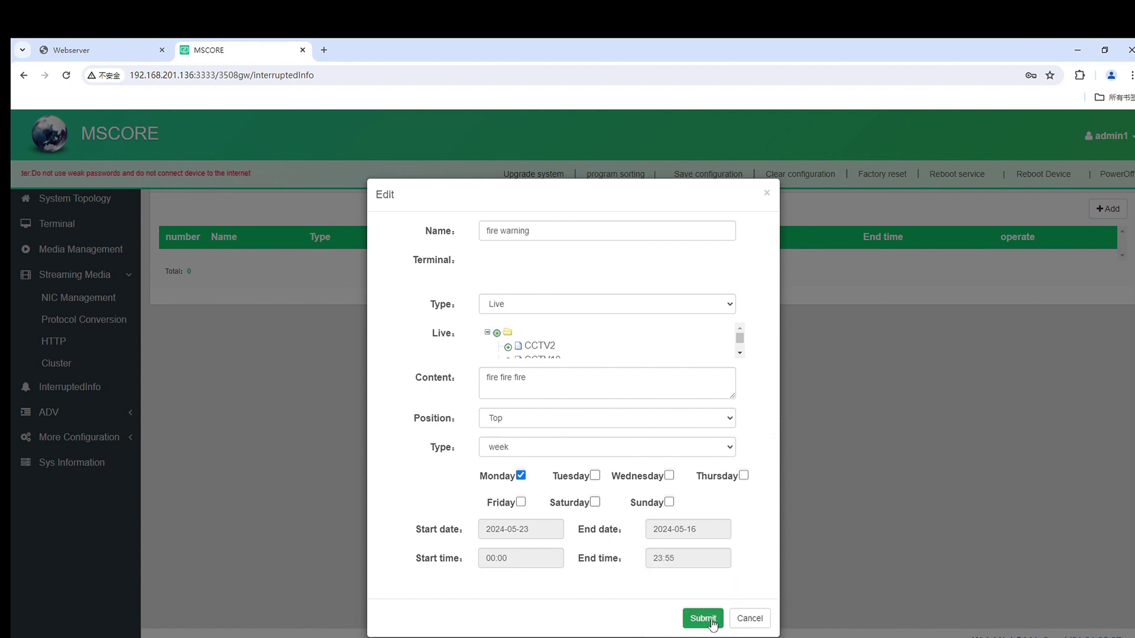
pyautogui.click(750, 621)
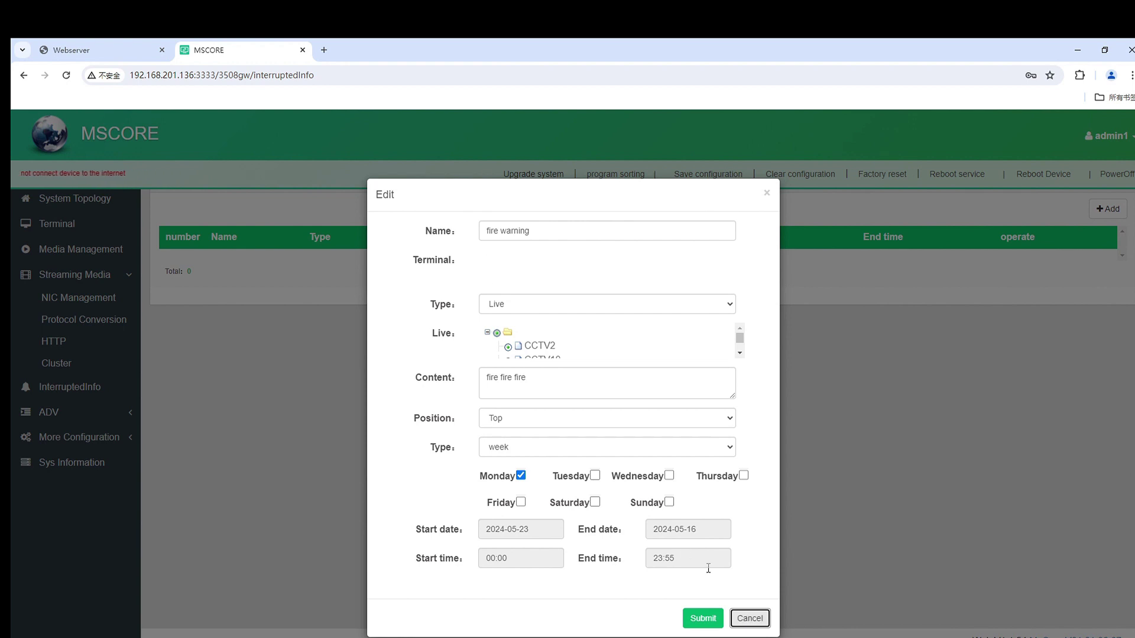
pyautogui.click(748, 620)
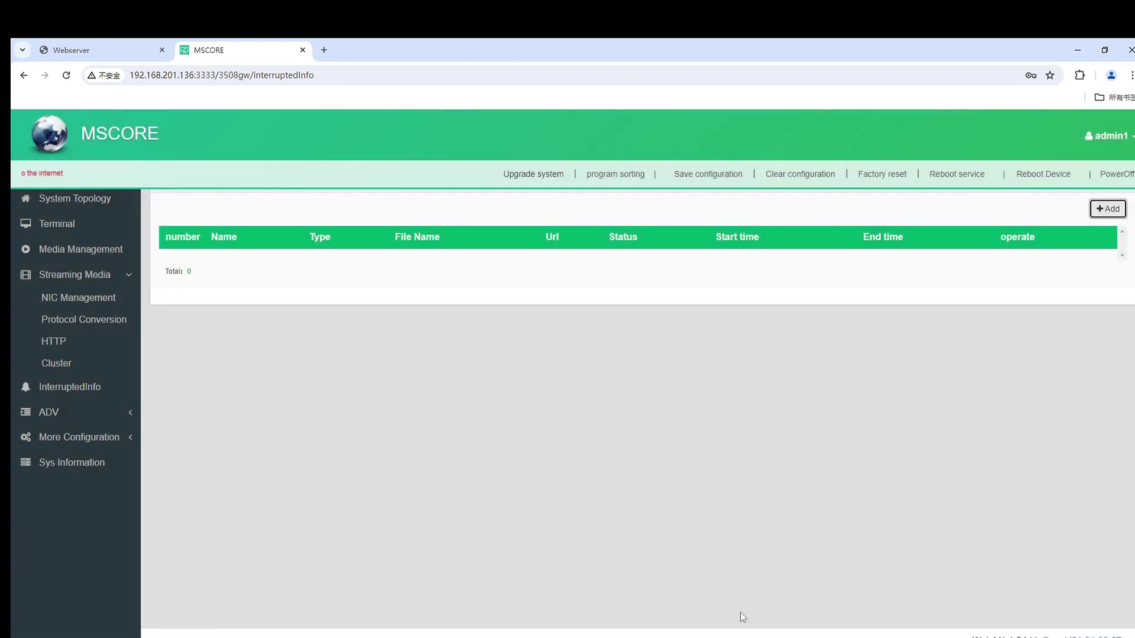
# Step: Open ADV > Rolling Subtitles, add a subtitle entry, and clear its content text
pyautogui.click(67, 414)
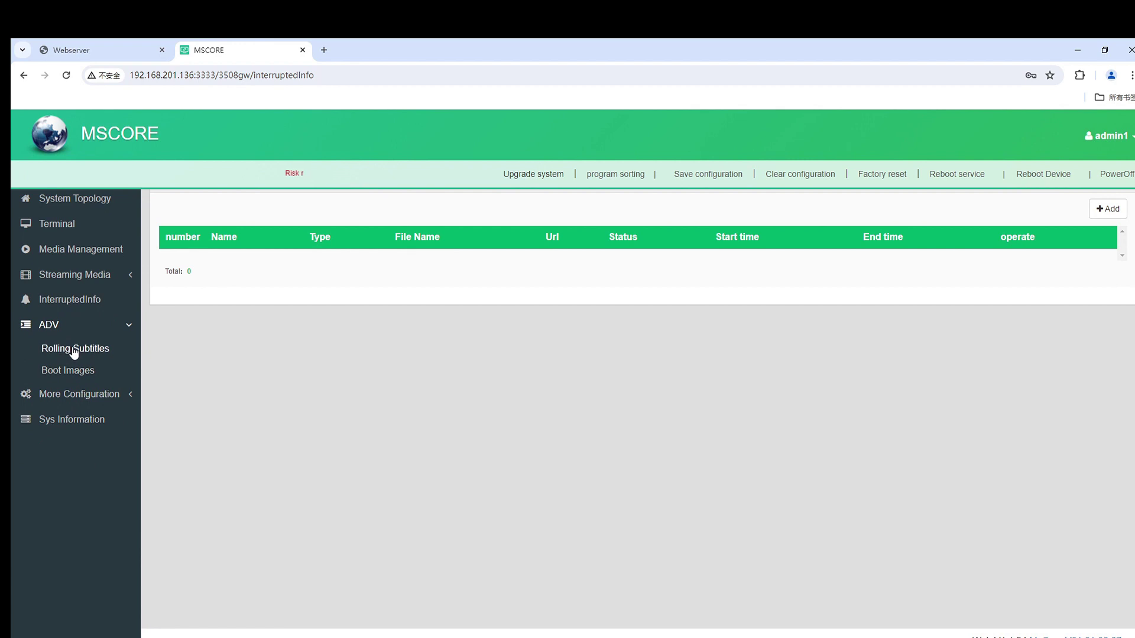
pyautogui.click(75, 350)
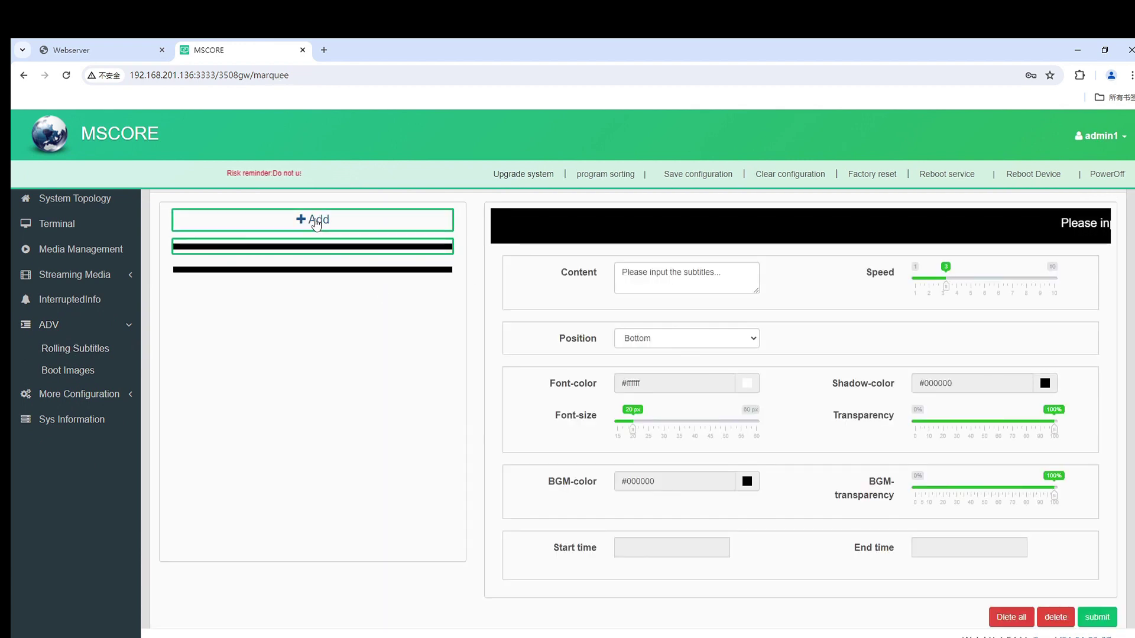
pyautogui.click(316, 222)
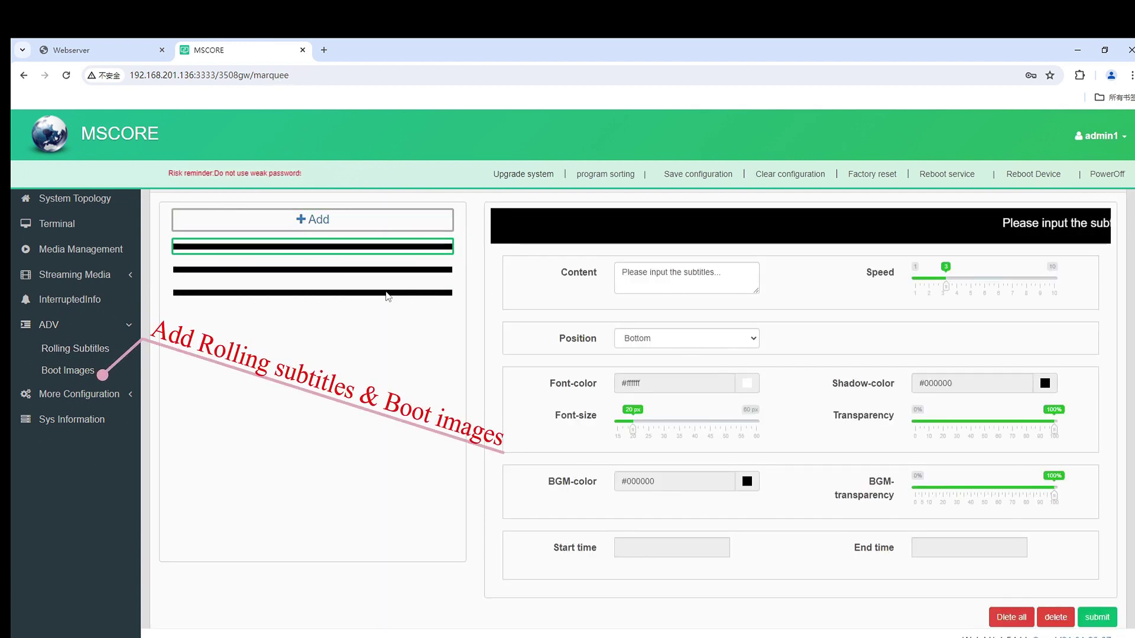
pyautogui.click(662, 276)
pyautogui.hotkey('ctrl', 'a')
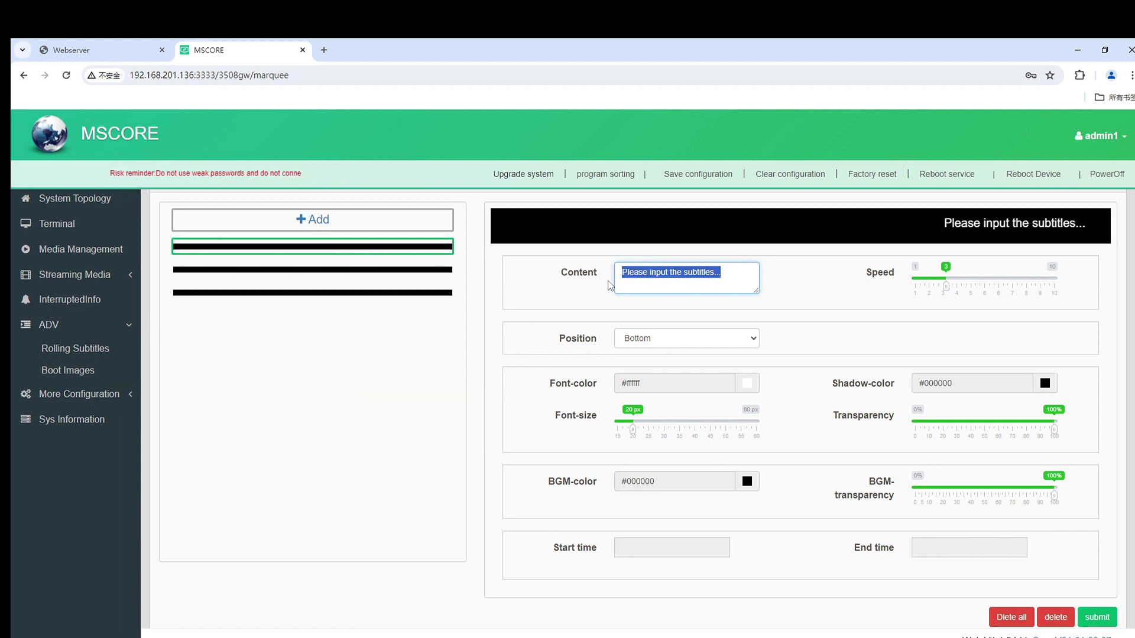
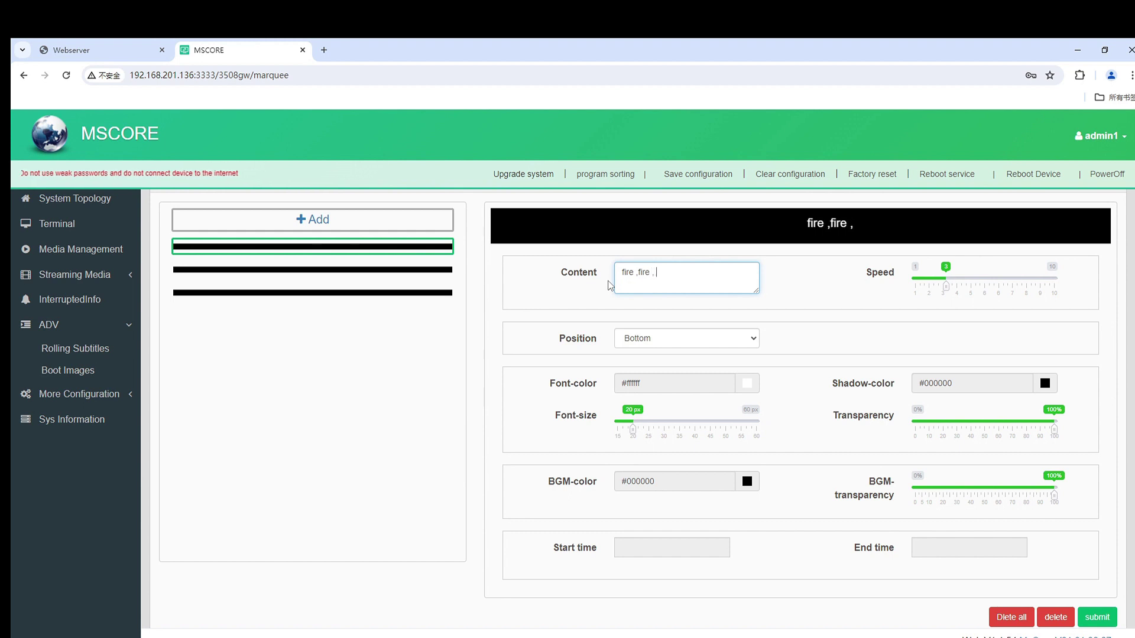
# Step: Complete the rolling subtitle as 'fire ,fire , fire , pls ntoe, fire' and submit it
pyautogui.write('fire ,  pls ntoe, fi')
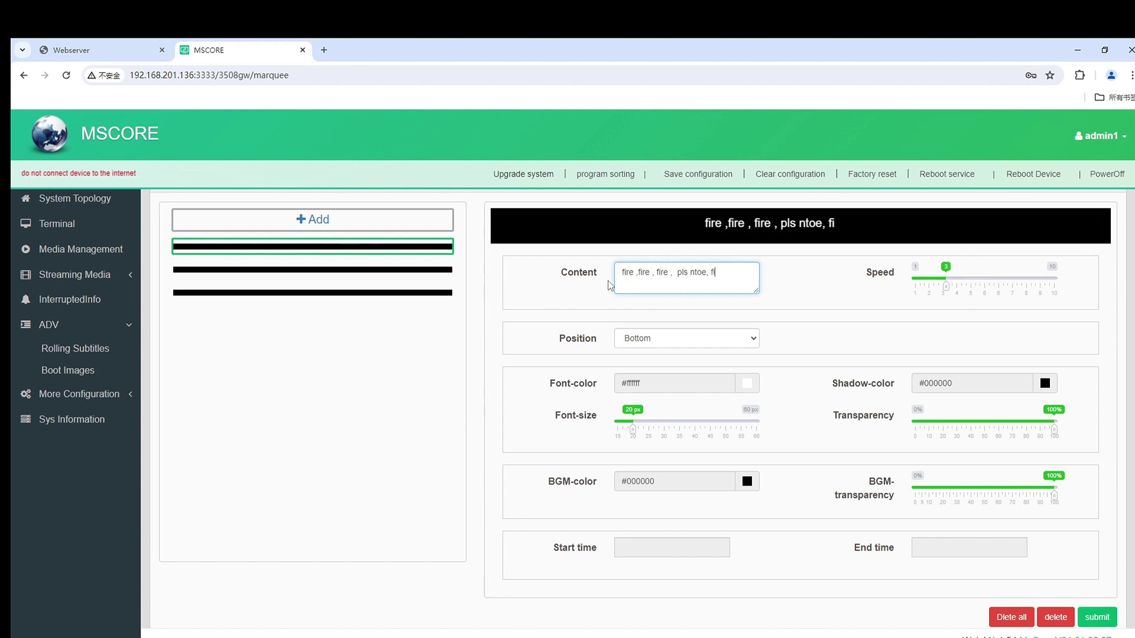
pyautogui.press('BackSpace')
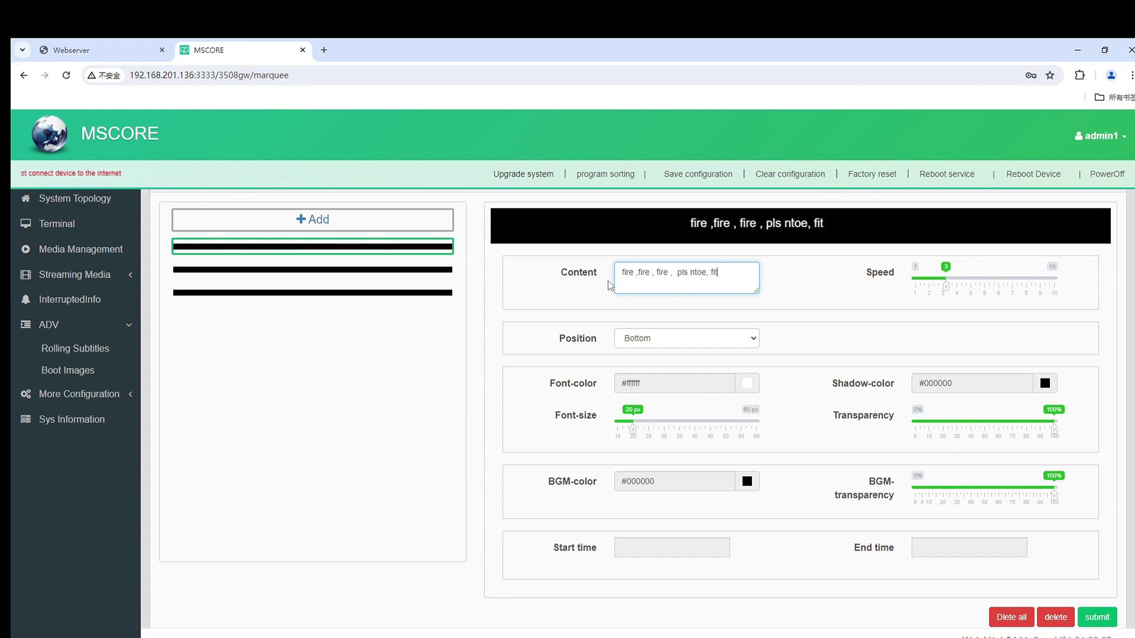
pyautogui.write('ire')
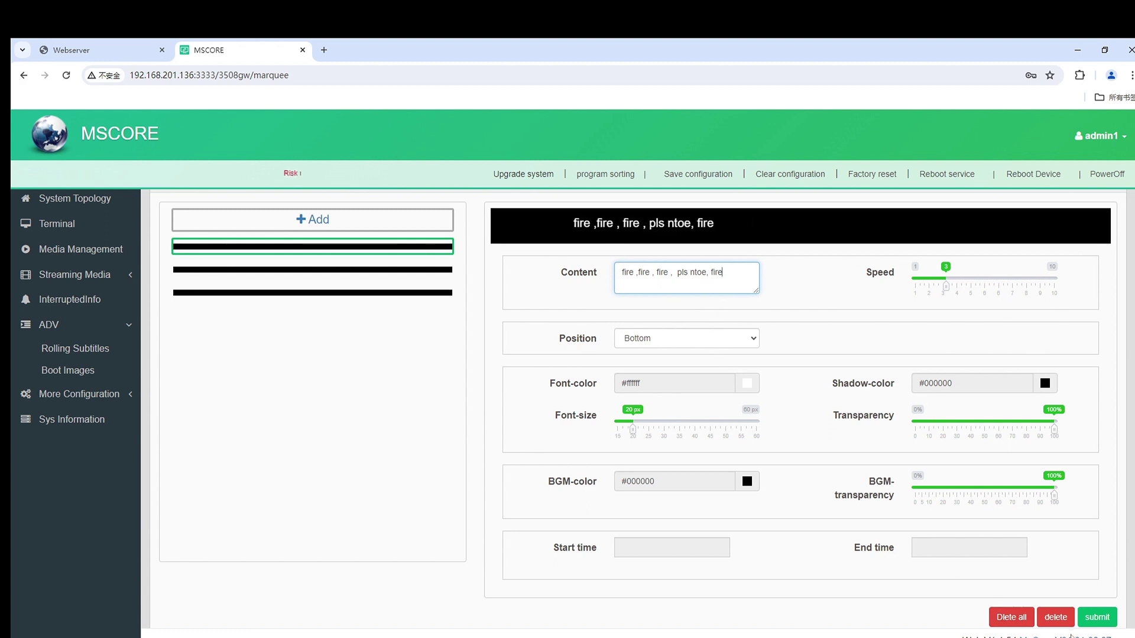
pyautogui.click(1101, 618)
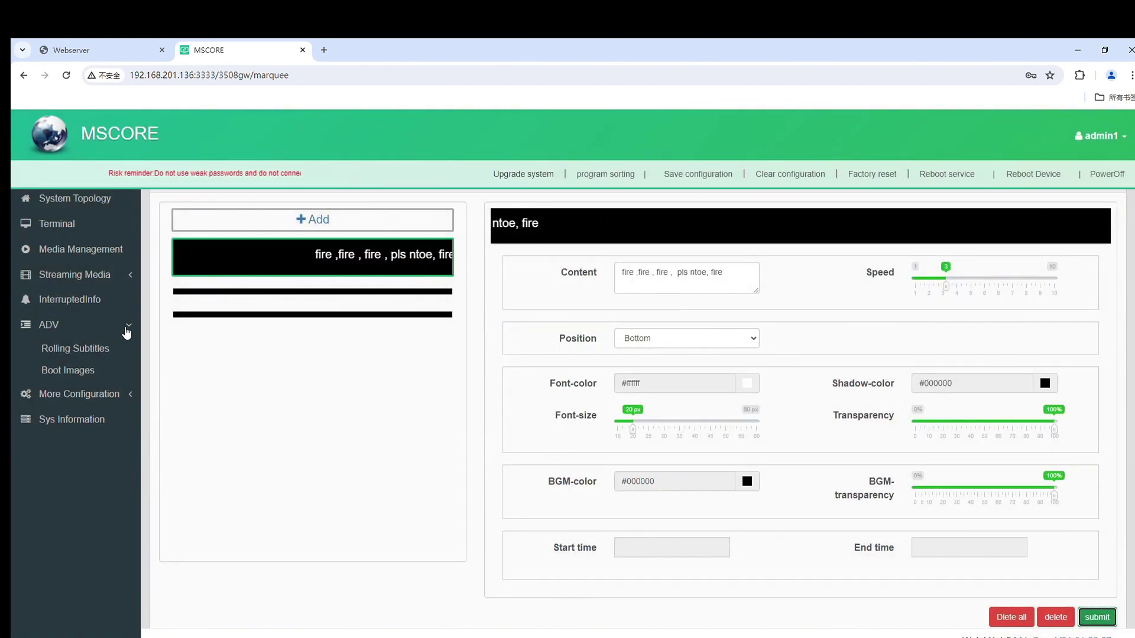
# Step: In Boot Images, add a new slot with 66.jpg uploaded, numbered 1, and submit it
pyautogui.click(65, 372)
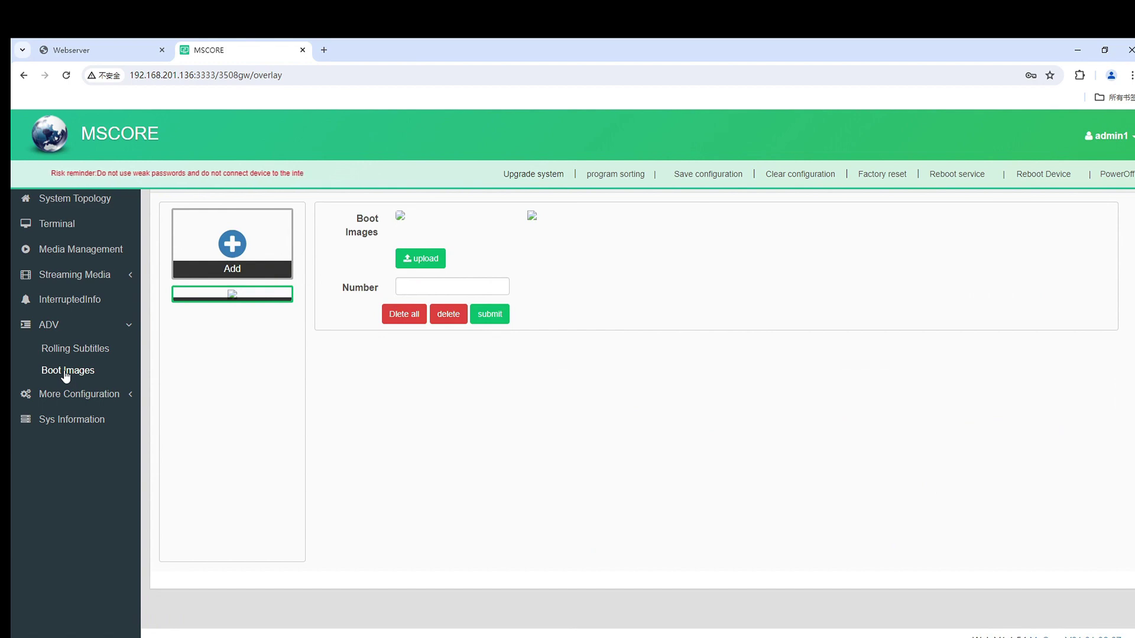
pyautogui.click(235, 252)
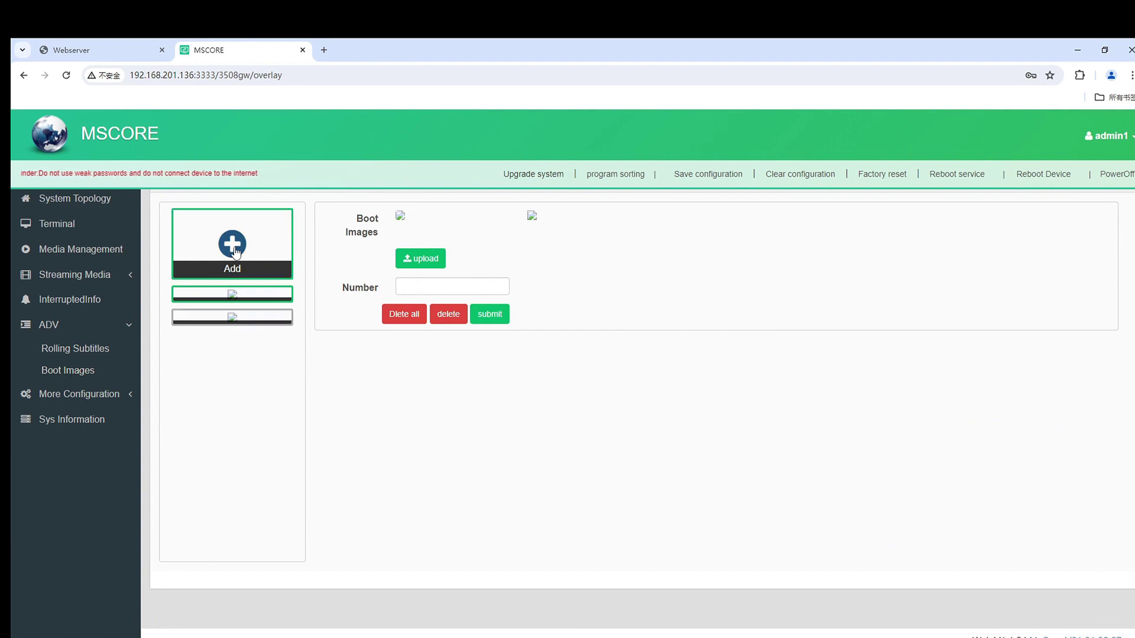
pyautogui.click(426, 259)
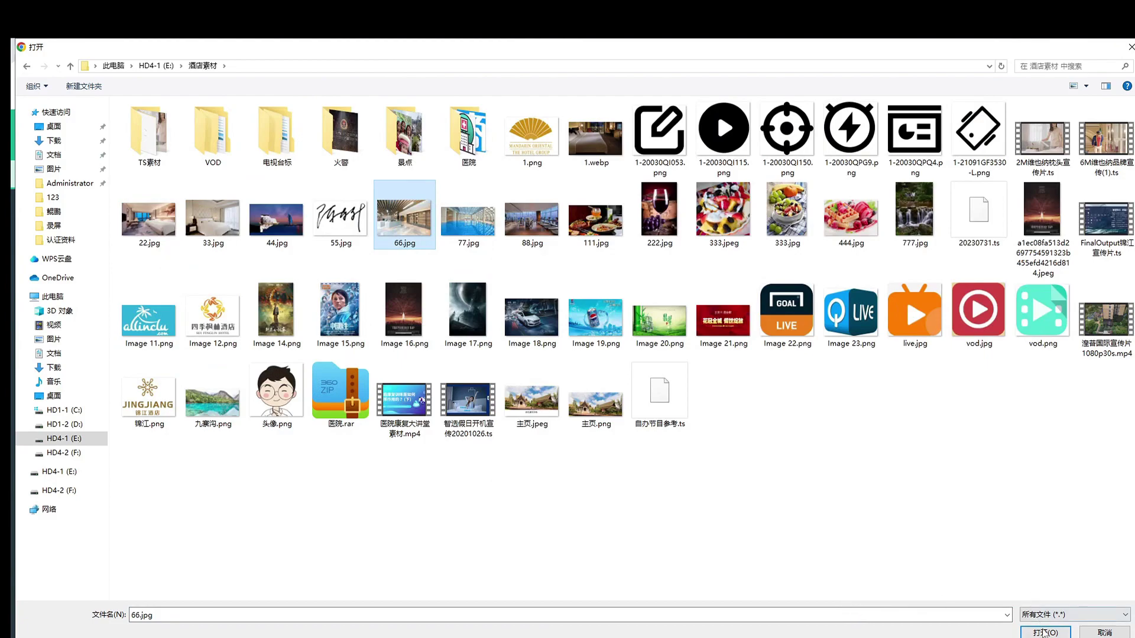
pyautogui.click(1044, 633)
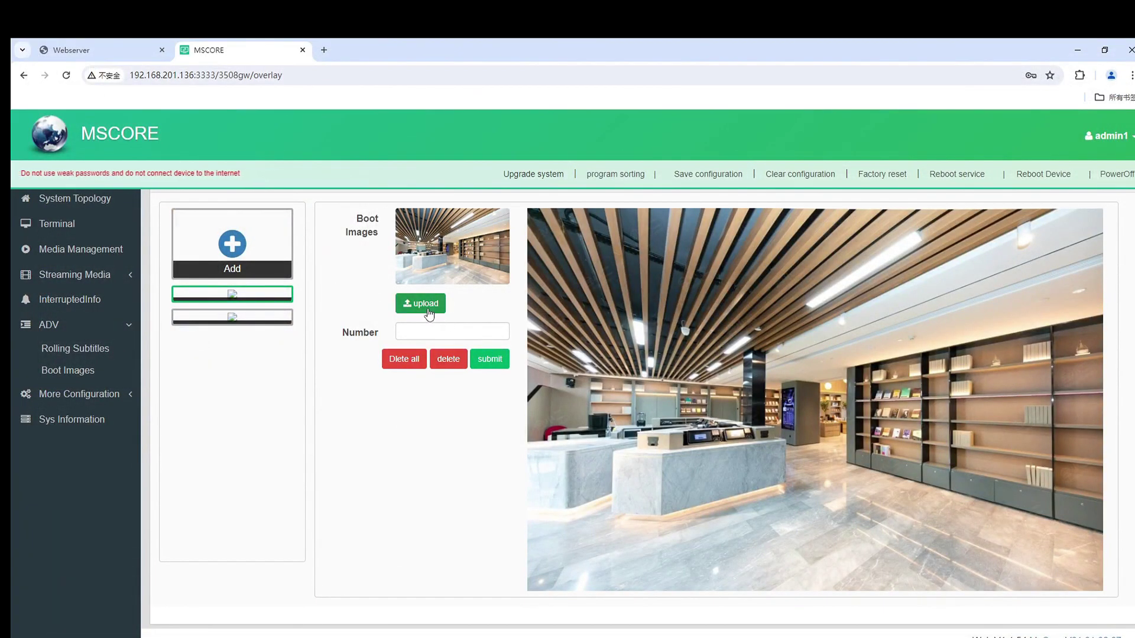
pyautogui.click(428, 305)
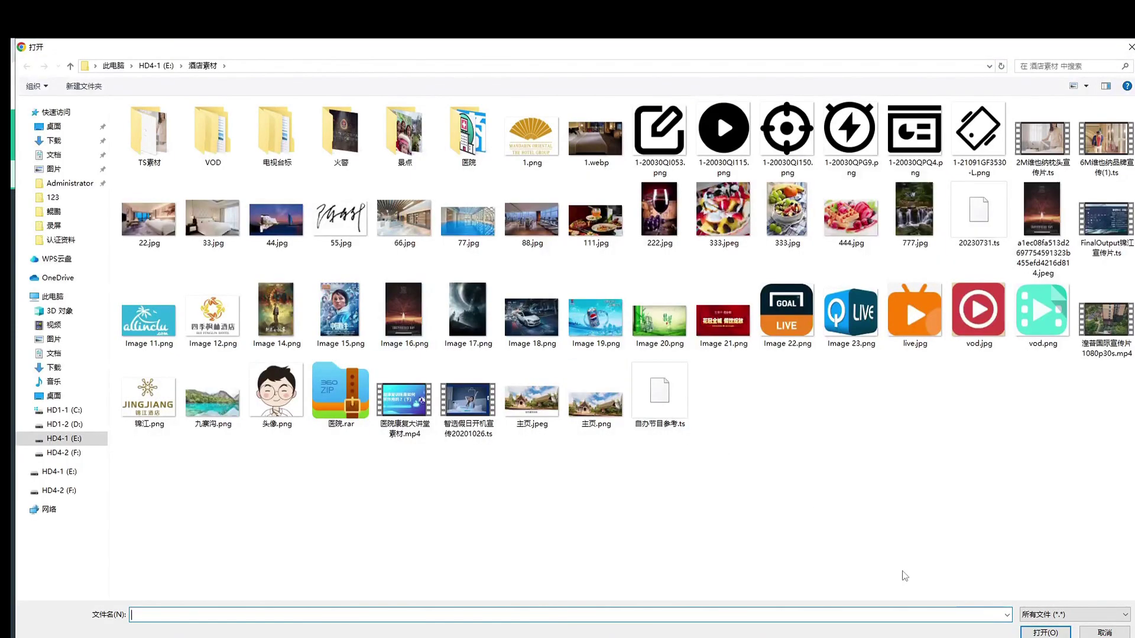
pyautogui.click(1105, 633)
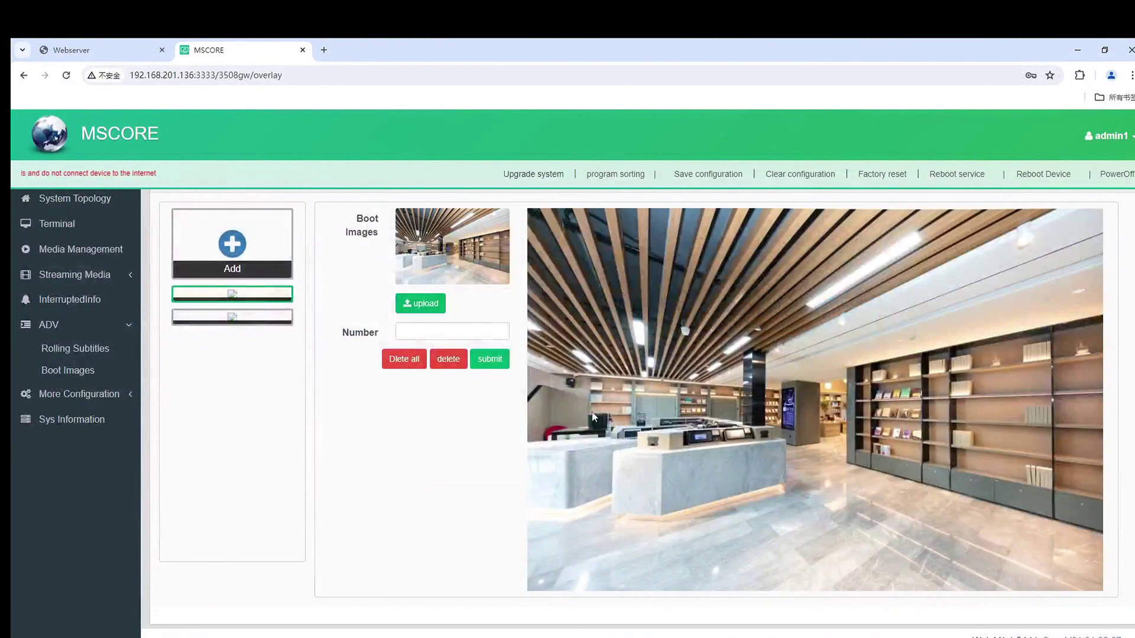
pyautogui.click(438, 331)
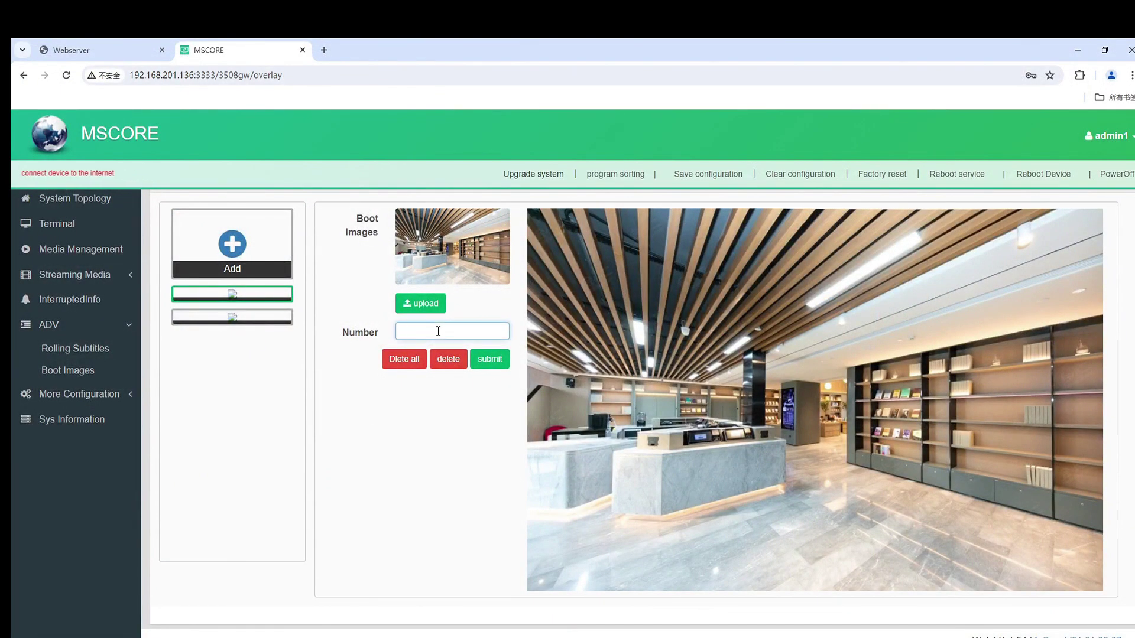
pyautogui.click(494, 365)
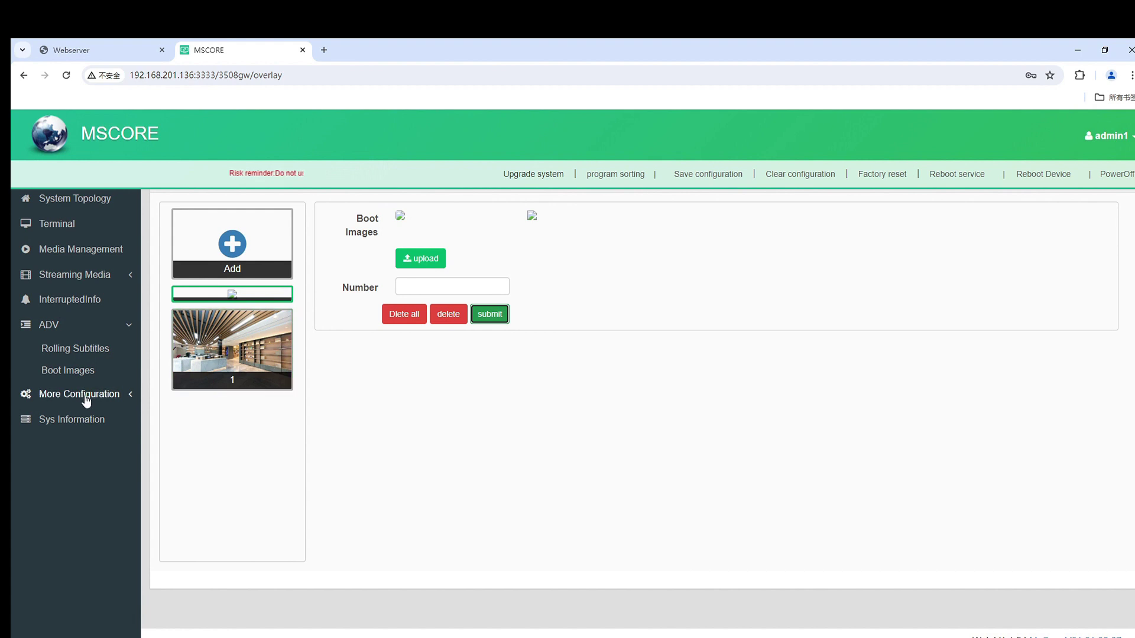
# Step: In System Set, check client protocol (Protocol Conversion), output port (eth0) and client exit (enable) without changing them
pyautogui.click(88, 394)
pyautogui.click(76, 374)
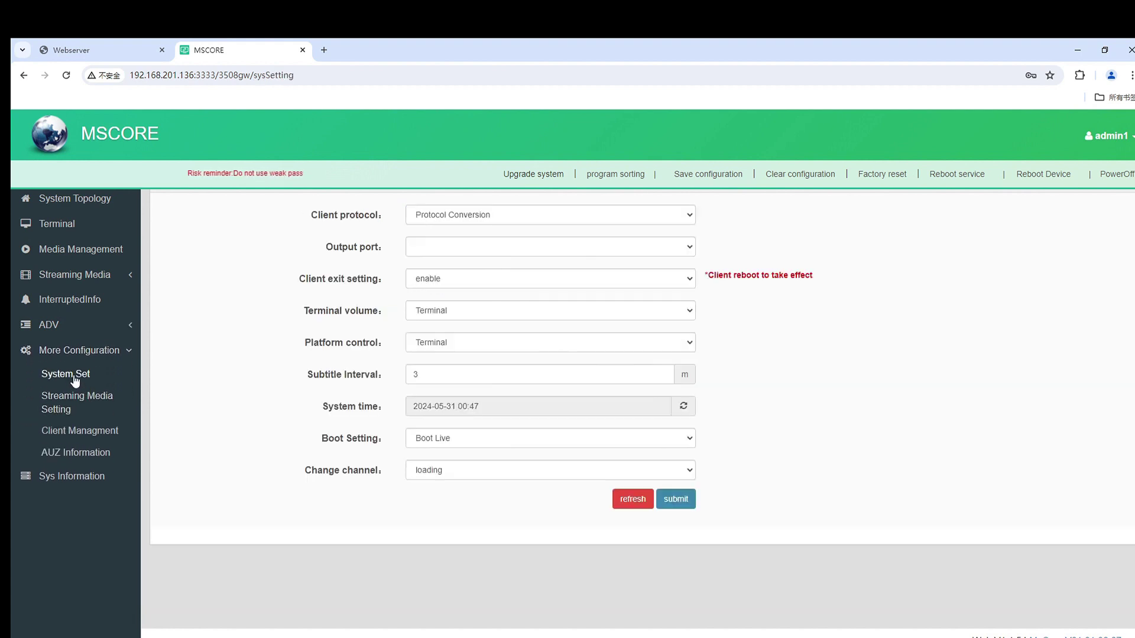
pyautogui.click(479, 220)
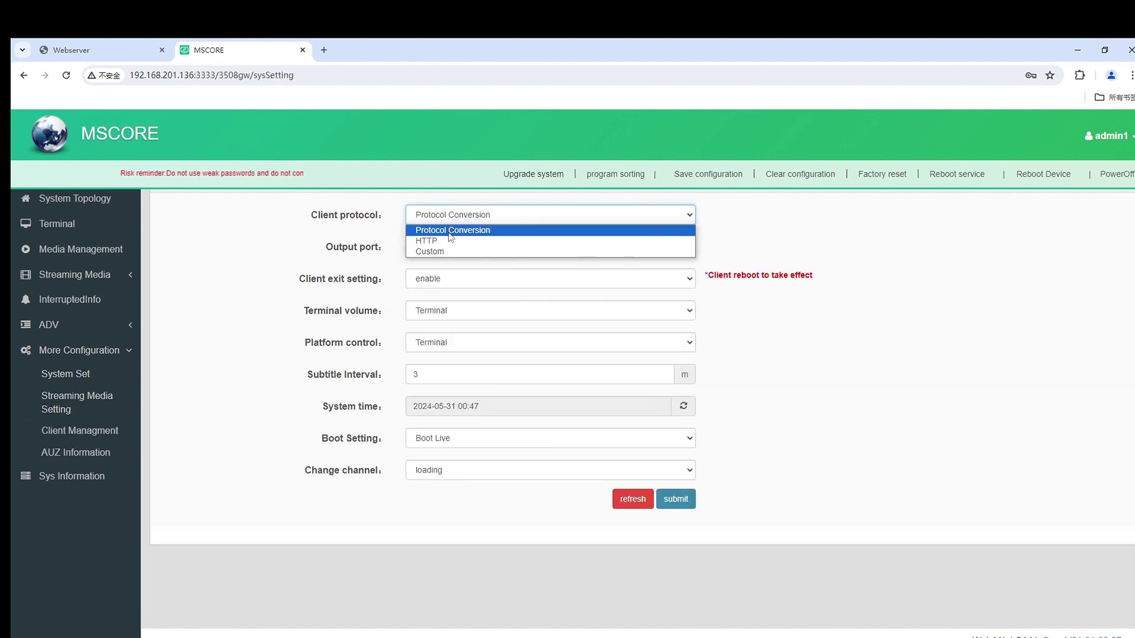
pyautogui.click(456, 232)
pyautogui.click(446, 247)
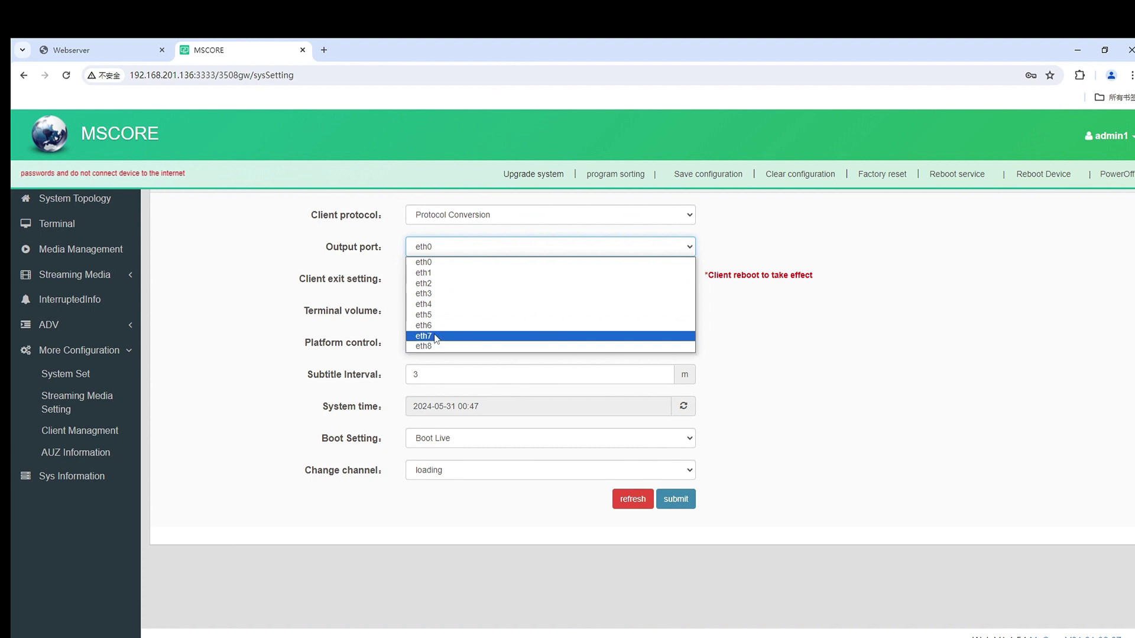
pyautogui.click(311, 265)
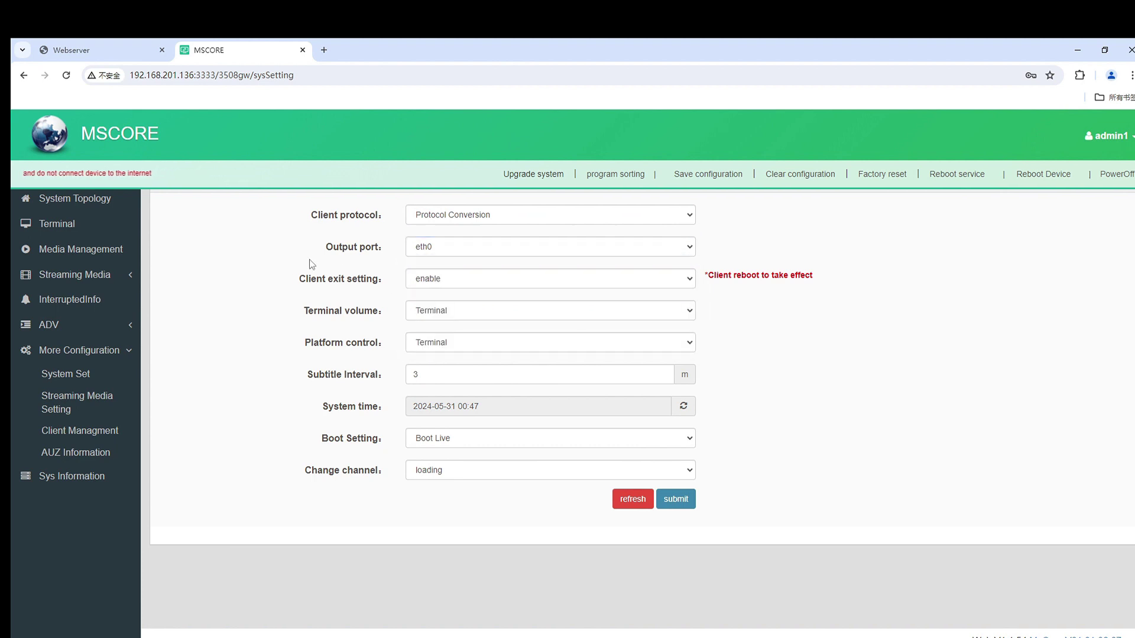
pyautogui.click(423, 282)
pyautogui.click(423, 281)
# Step: Leave terminal volume, platform control, boot setting (Boot Live) and change channel unchanged, then view Streaming Media Setting
pyautogui.click(427, 308)
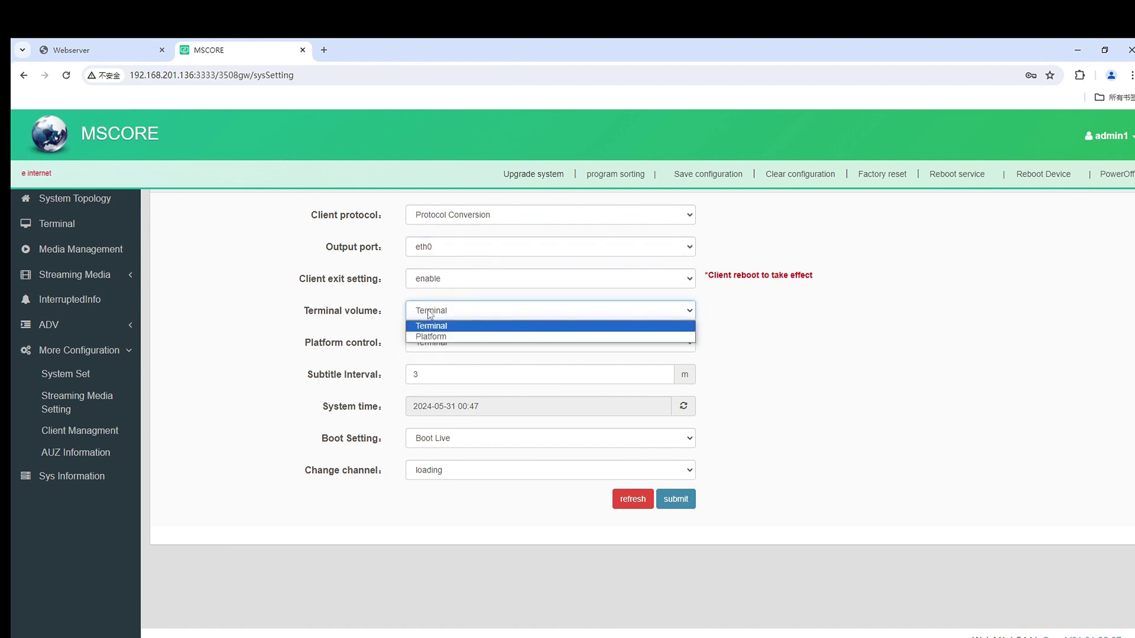
pyautogui.click(431, 314)
pyautogui.click(433, 348)
pyautogui.click(434, 348)
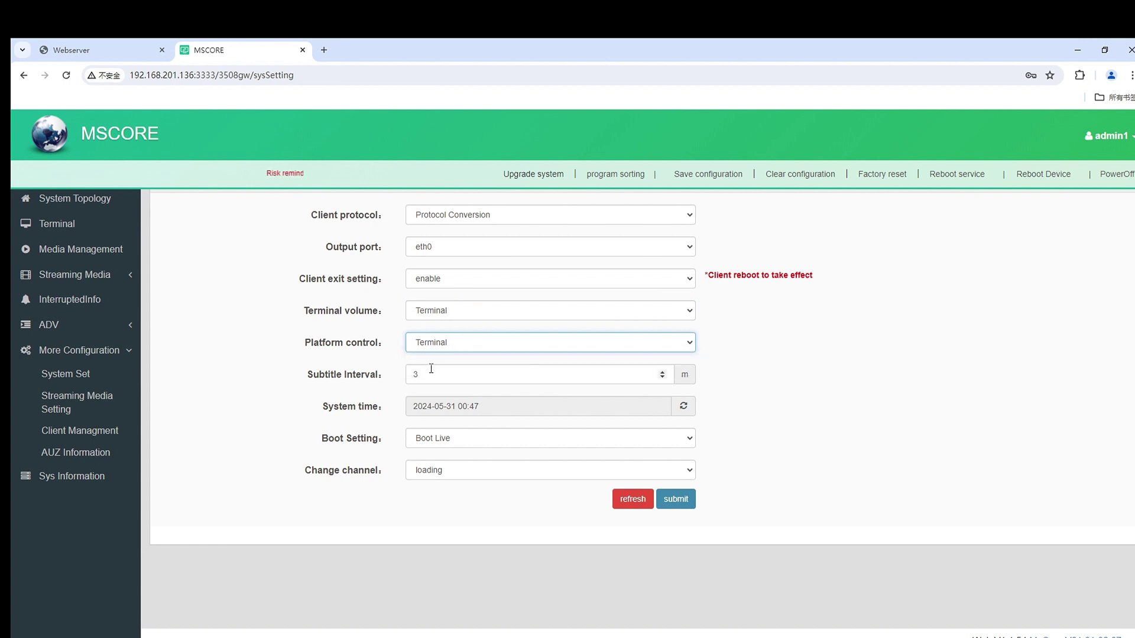
pyautogui.click(447, 442)
pyautogui.click(446, 443)
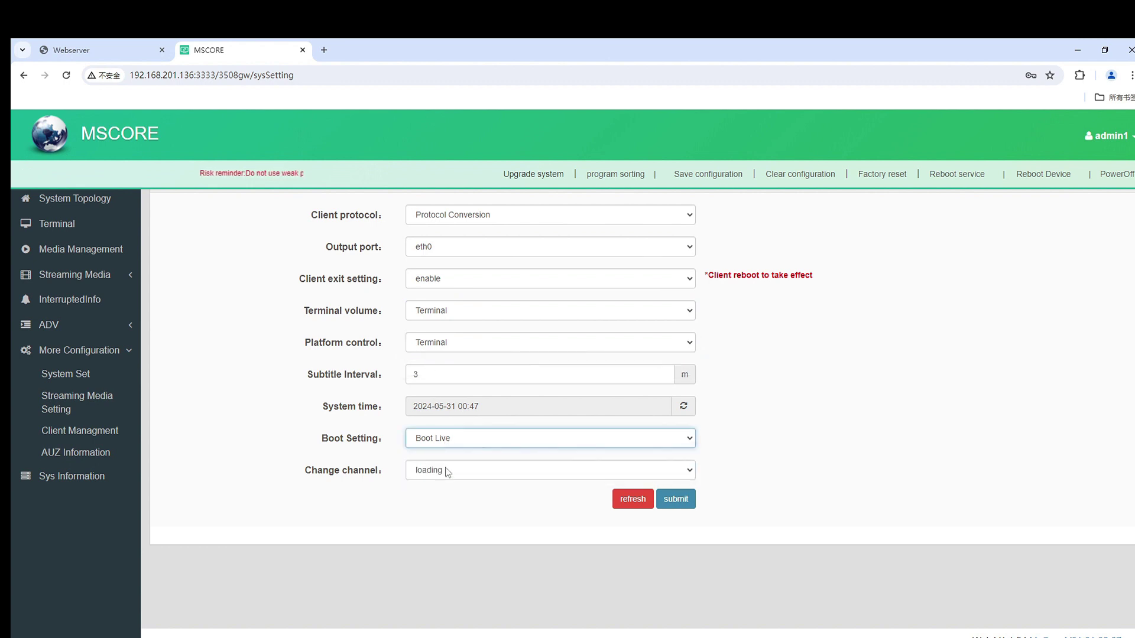
pyautogui.click(449, 473)
pyautogui.click(448, 473)
pyautogui.click(52, 401)
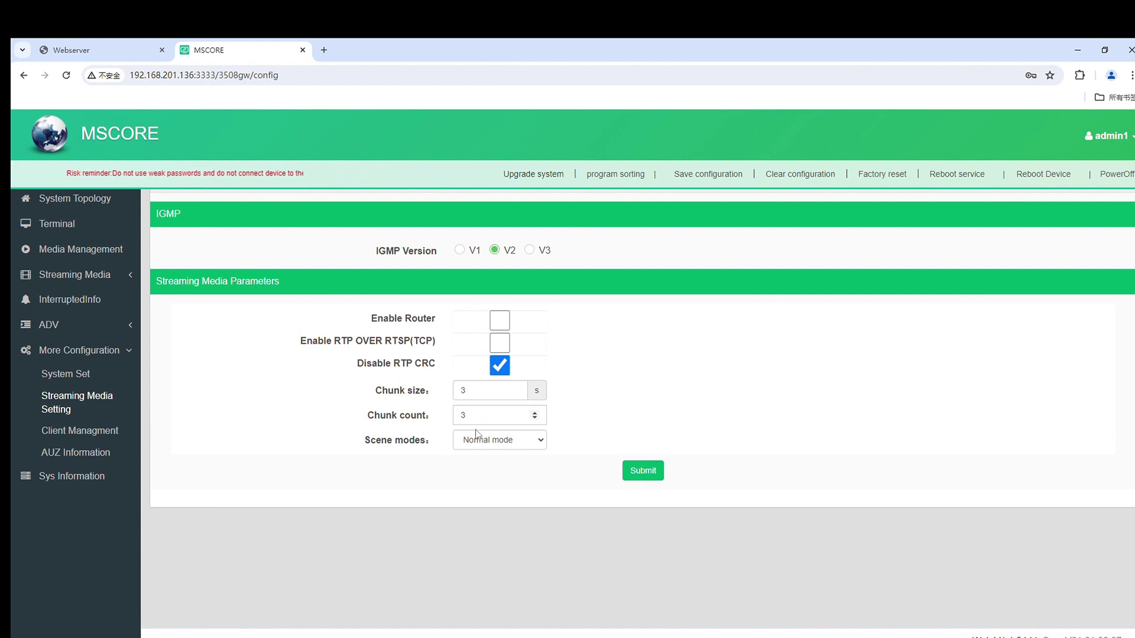
# Step: Download IPTV.apk from Client Managment, cancel an APK upload, then view the AUZ authorization details
pyautogui.click(78, 432)
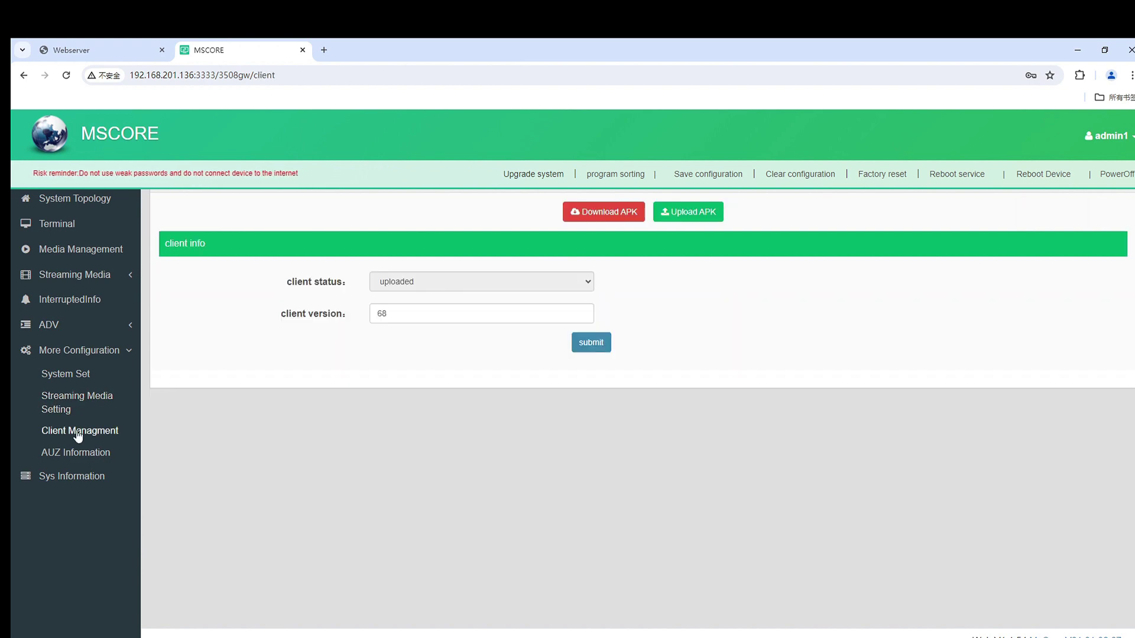
pyautogui.click(610, 214)
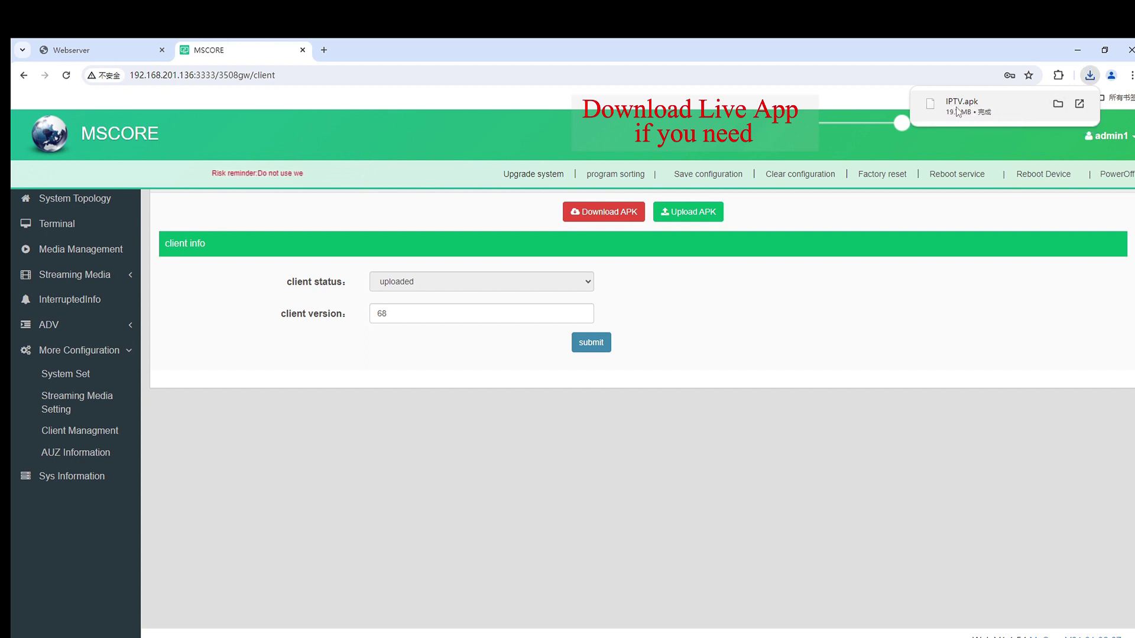
pyautogui.click(693, 215)
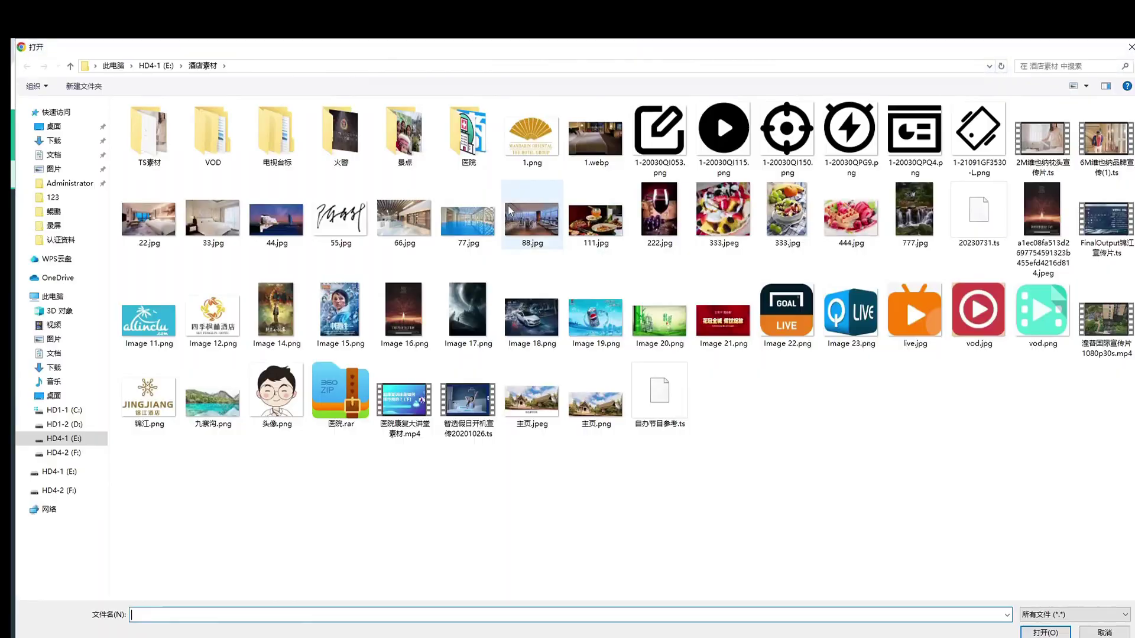
pyautogui.press('Escape')
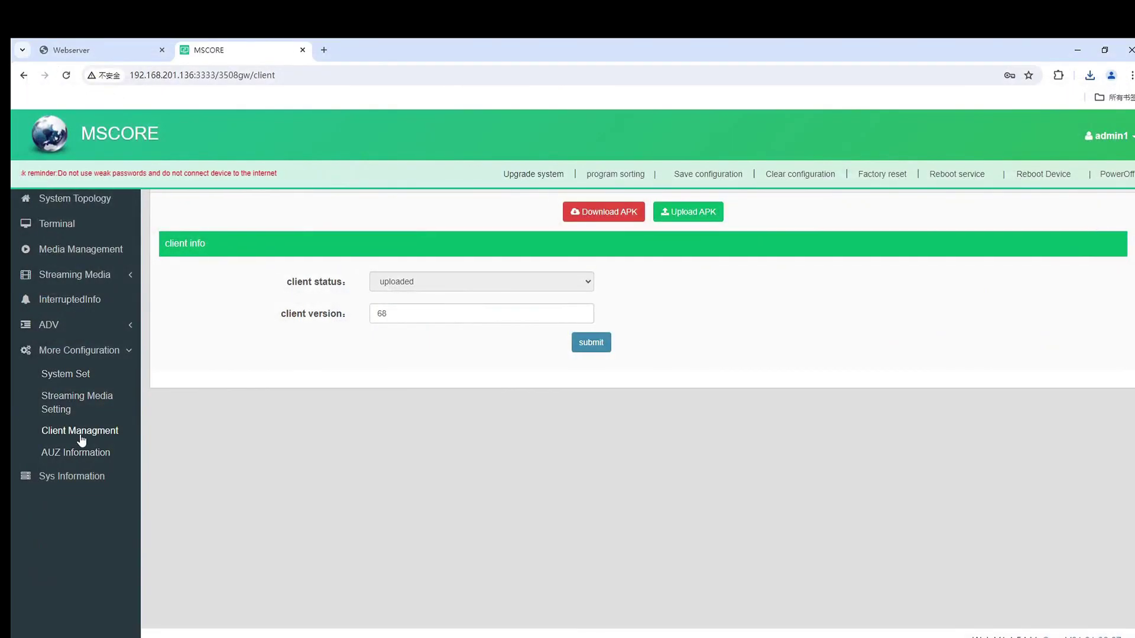
pyautogui.click(77, 455)
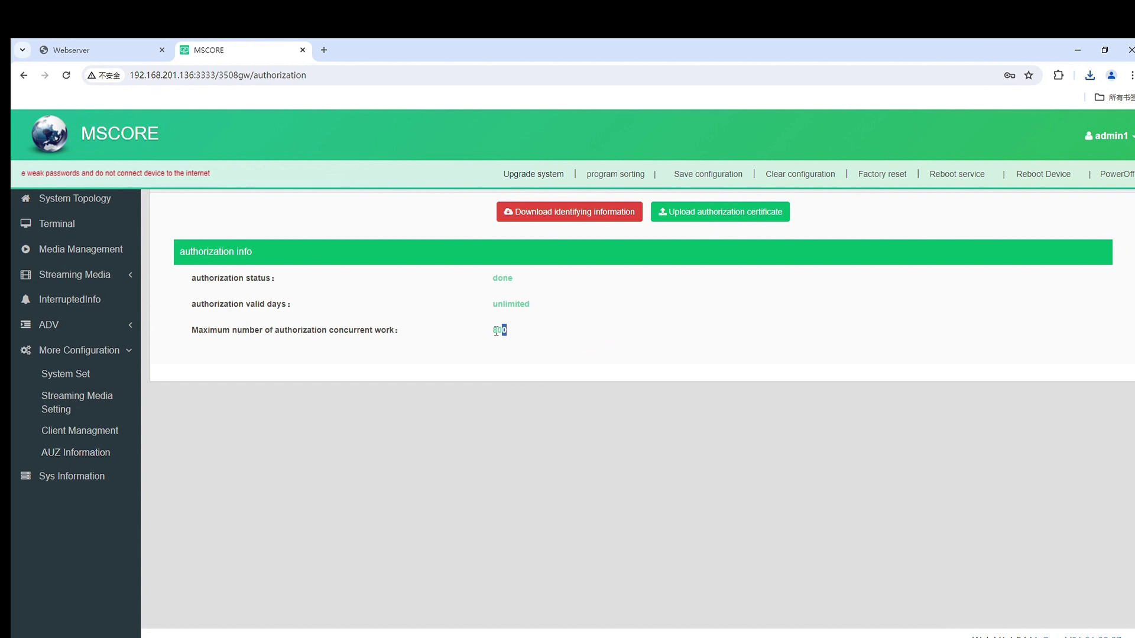
# Step: Open Sys Information and scroll through the CPU, memory, eth0–eth8 NIC and hard-disk tables
pyautogui.click(68, 484)
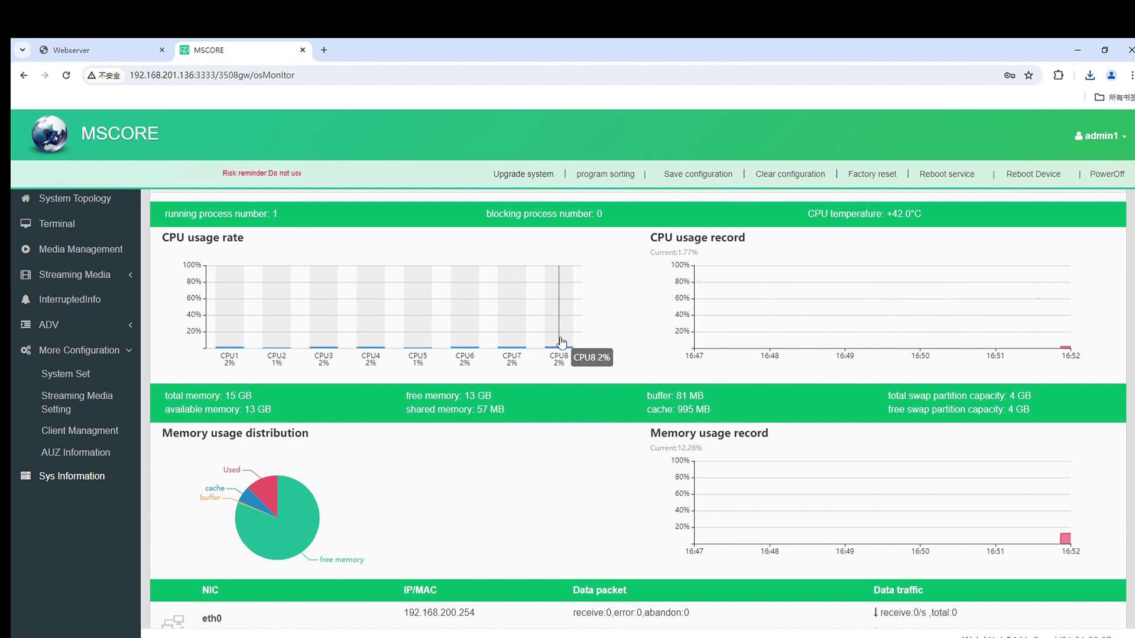
pyautogui.moveTo(226, 395); pyautogui.dragTo(270, 405)
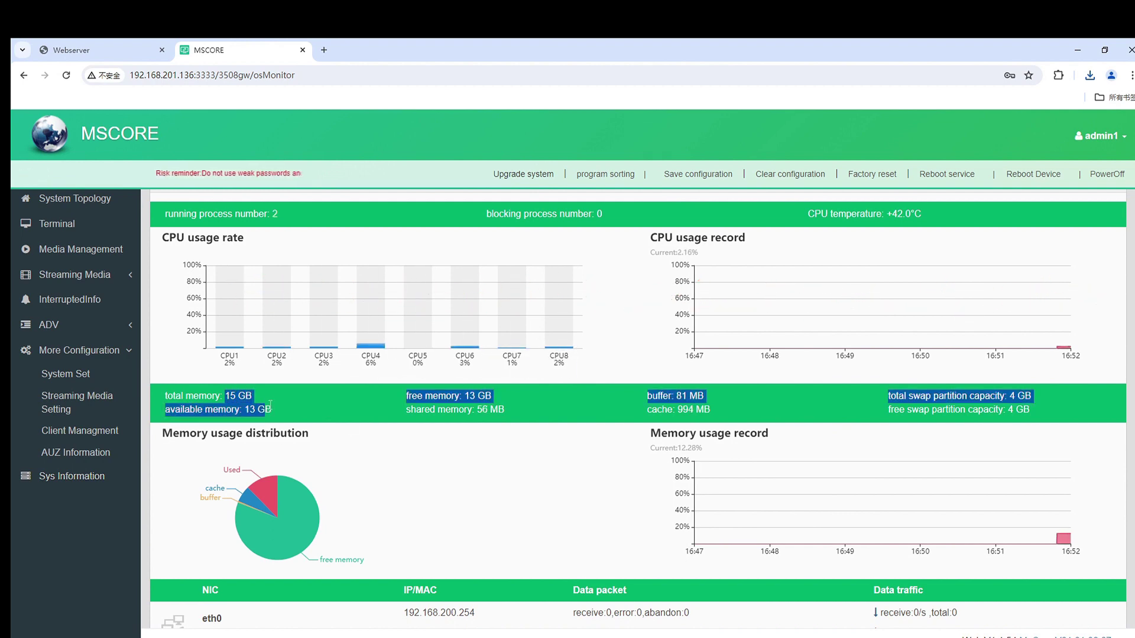
pyautogui.moveTo(500, 409); pyautogui.dragTo(1069, 409)
pyautogui.scroll(-3, 483, 460)
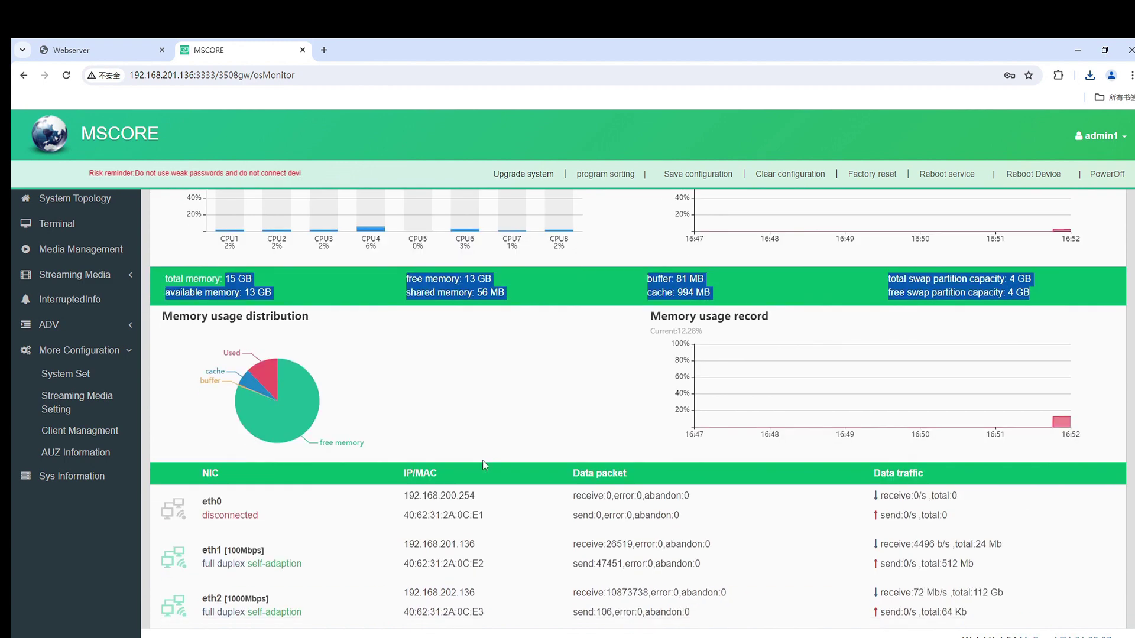
pyautogui.scroll(-8, 295, 379)
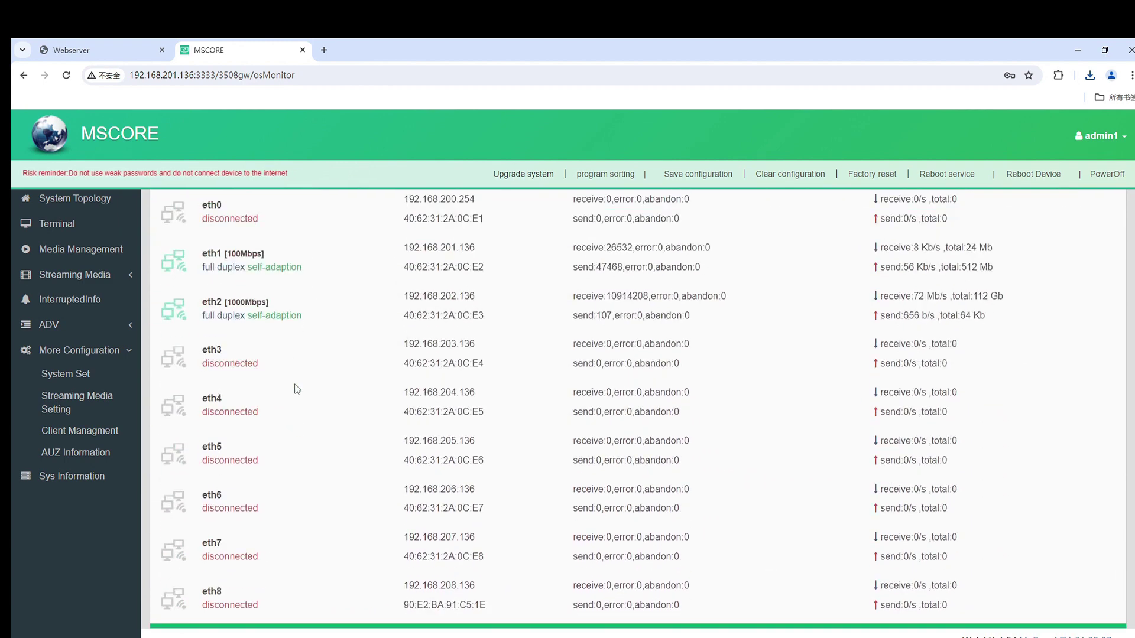
pyautogui.scroll(-1, 297, 389)
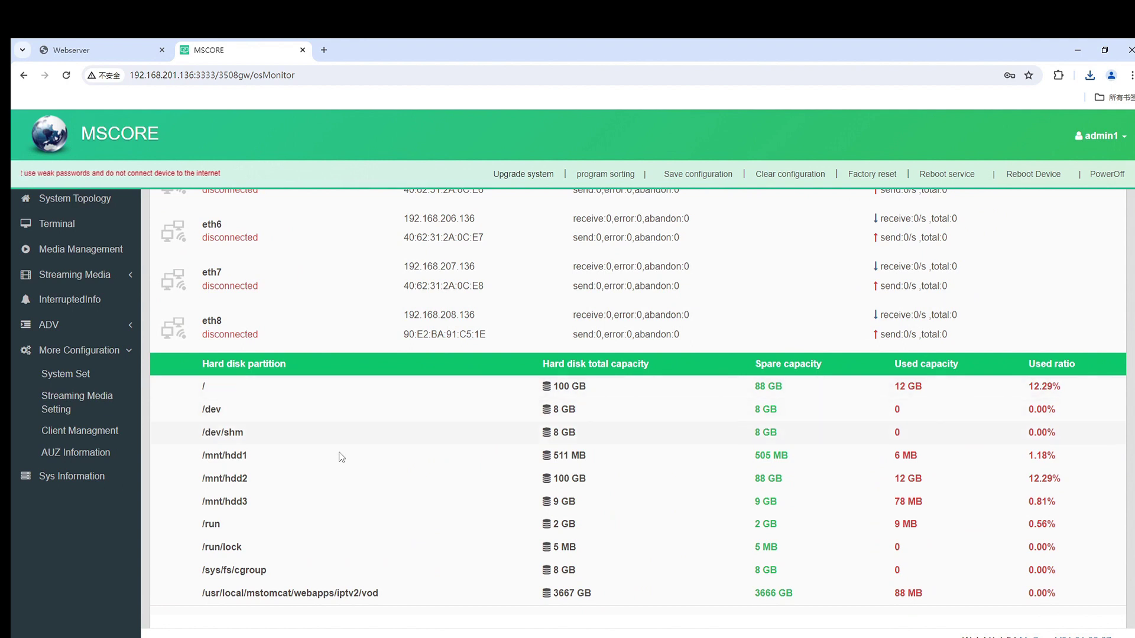